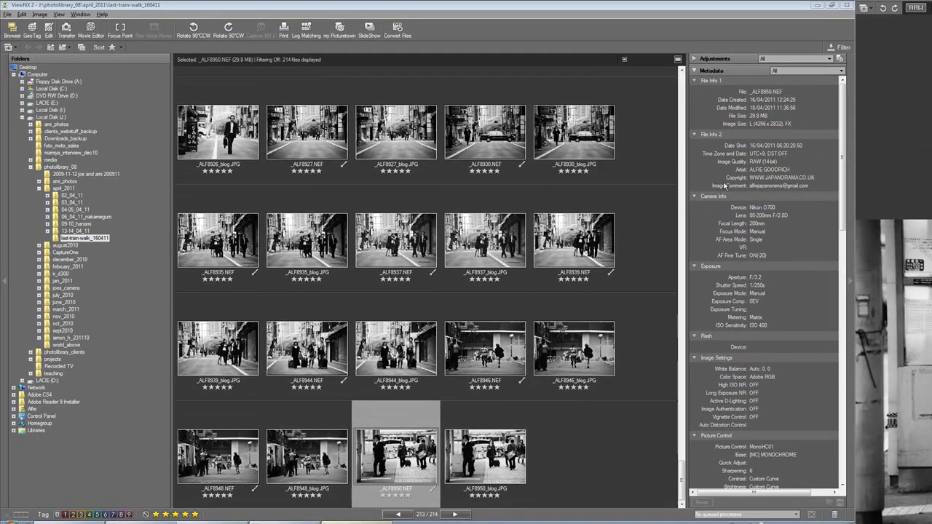
Collapse Metadata to reveal _ALF8950.NEF's full adjustments, including its MonoHC01 Picture Control
{"action": "left_click", "coordinate": [716, 60]}
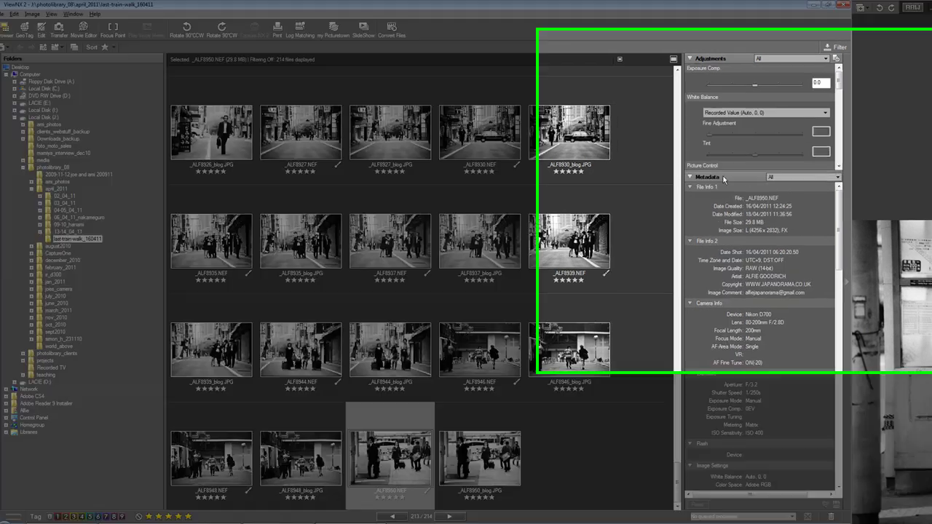
{"action": "left_click", "coordinate": [775, 178]}
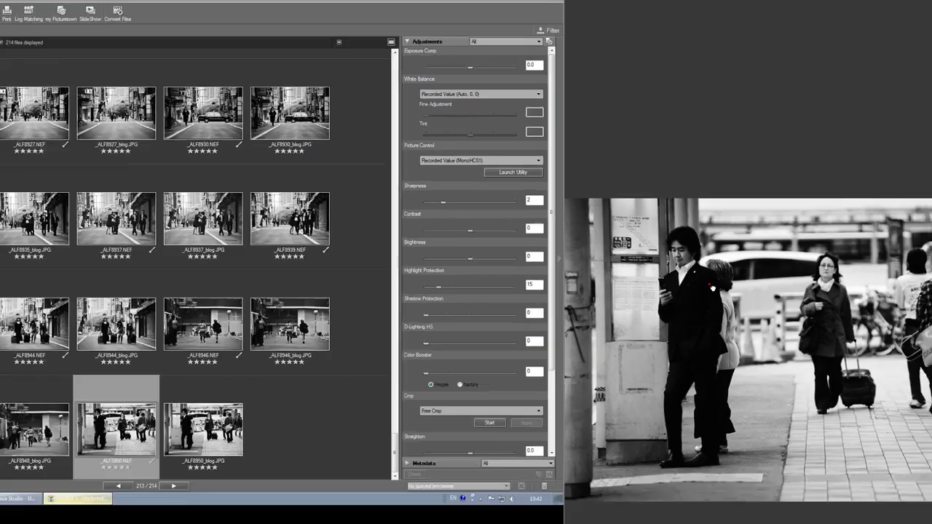
{"action": "left_click", "coordinate": [677, 397]}
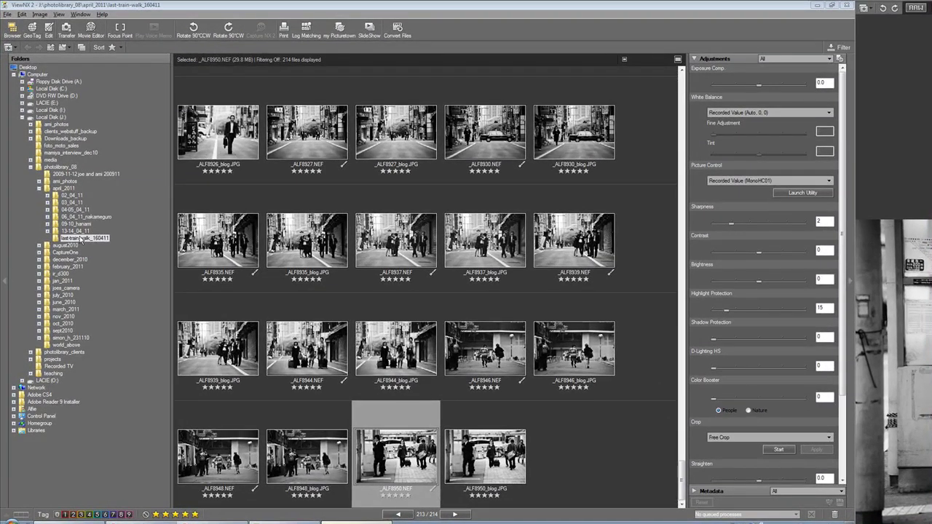
{"action": "left_click", "coordinate": [82, 238]}
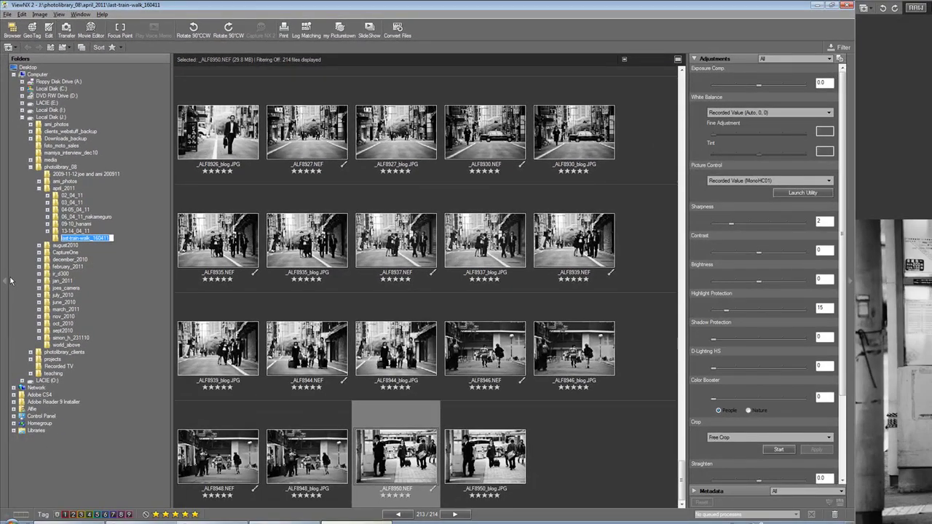
Hide the folder tree, select _ALF8925.NEF, and show its White Balance preset list
{"action": "left_click", "coordinate": [7, 280]}
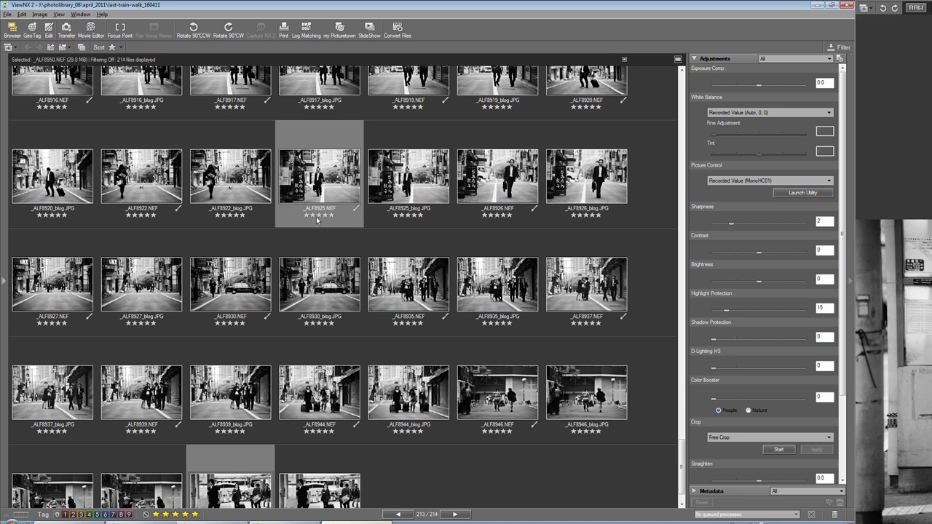
{"action": "left_click", "coordinate": [256, 208]}
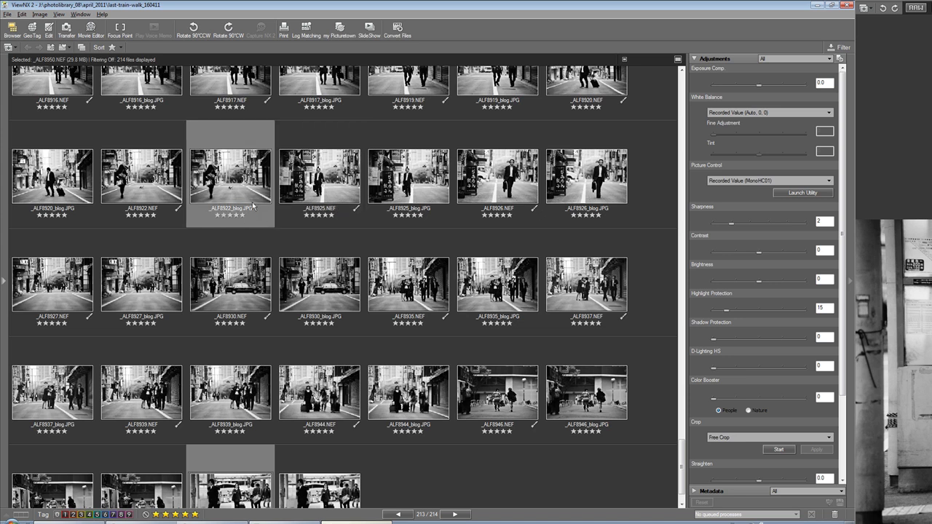
{"action": "left_click", "coordinate": [300, 204]}
{"action": "left_click", "coordinate": [209, 193]}
{"action": "left_click", "coordinate": [305, 191]}
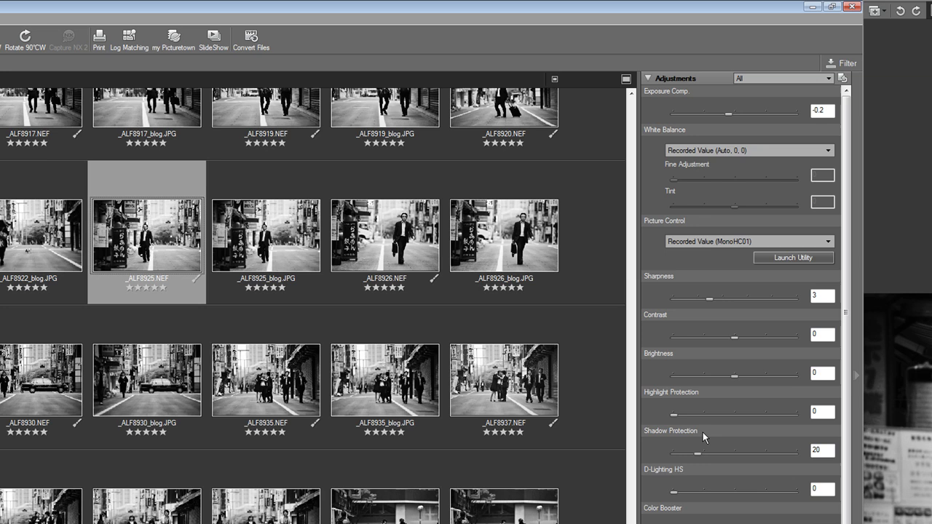
{"action": "left_click", "coordinate": [826, 151]}
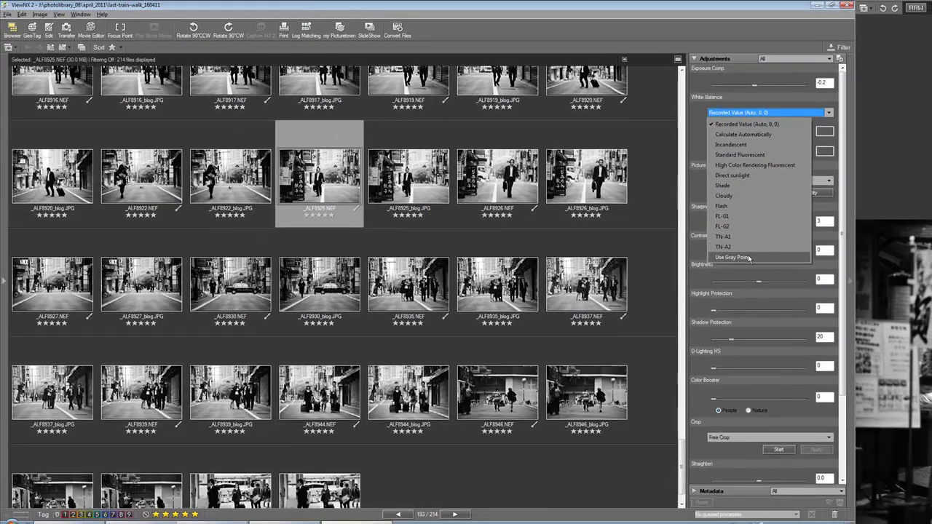
Scroll up and leave only the night alley shot _ALF8752.NEF selected
{"action": "scroll", "coordinate": [684, 298], "scroll_direction": "up", "scroll_amount": 5}
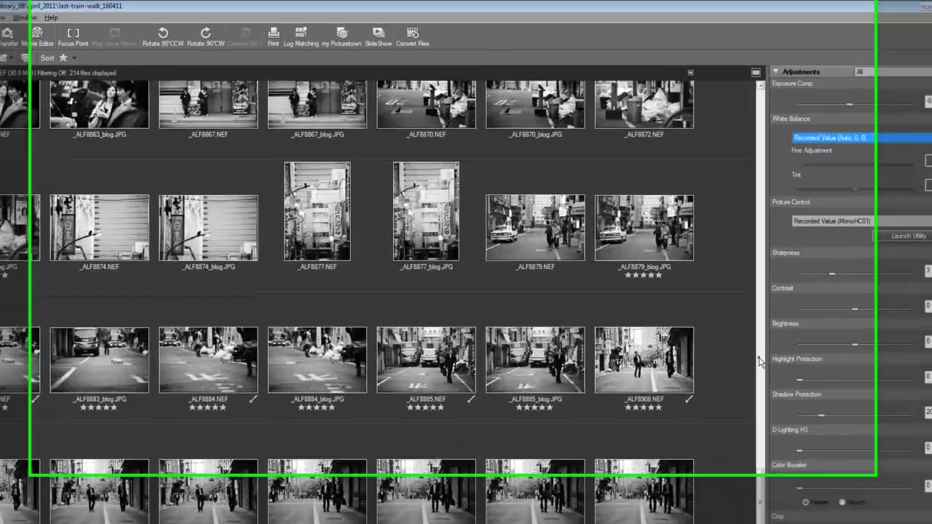
{"action": "scroll", "coordinate": [760, 362], "scroll_direction": "up", "scroll_amount": 4}
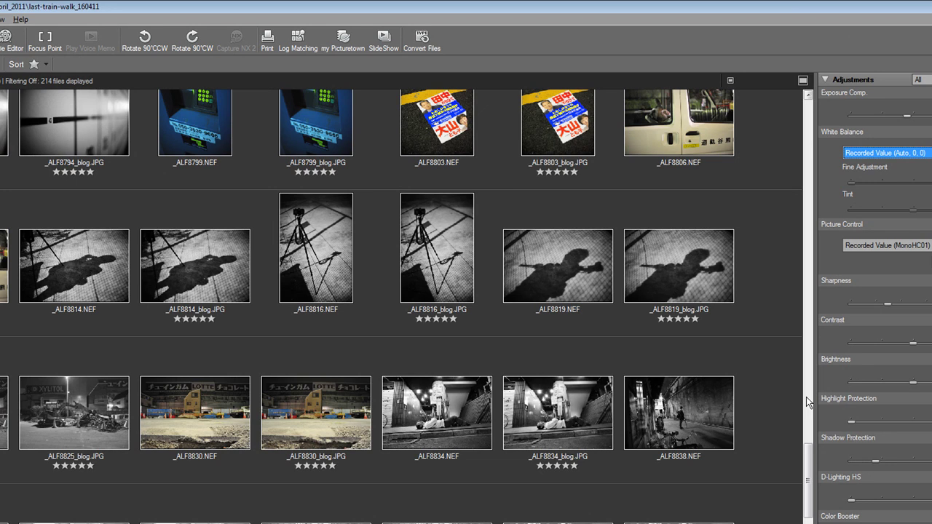
{"action": "left_click", "coordinate": [807, 402]}
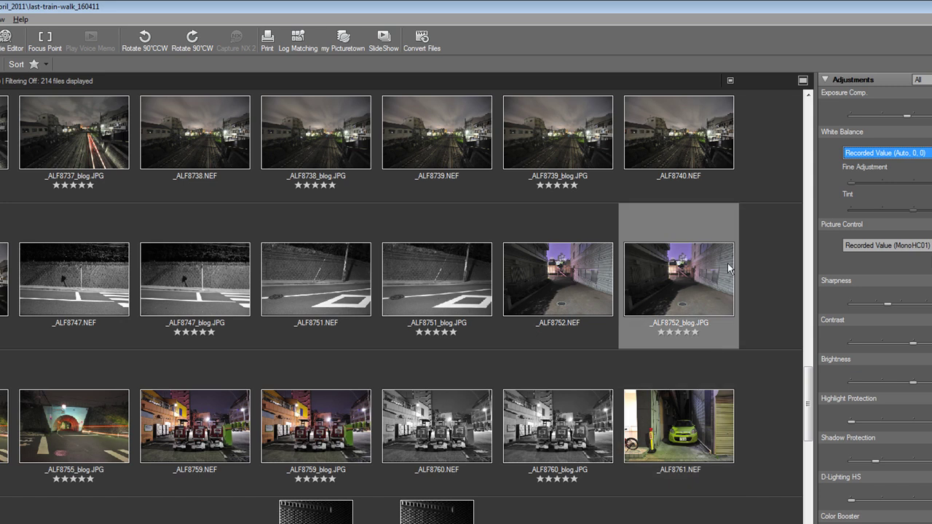
{"action": "left_click", "coordinate": [711, 248]}
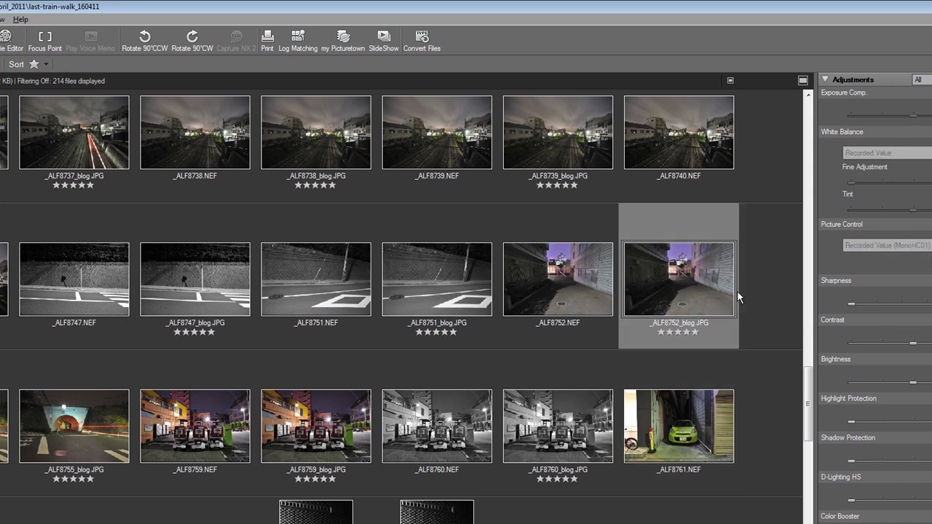
{"action": "left_click", "coordinate": [598, 268], "text": "ctrl"}
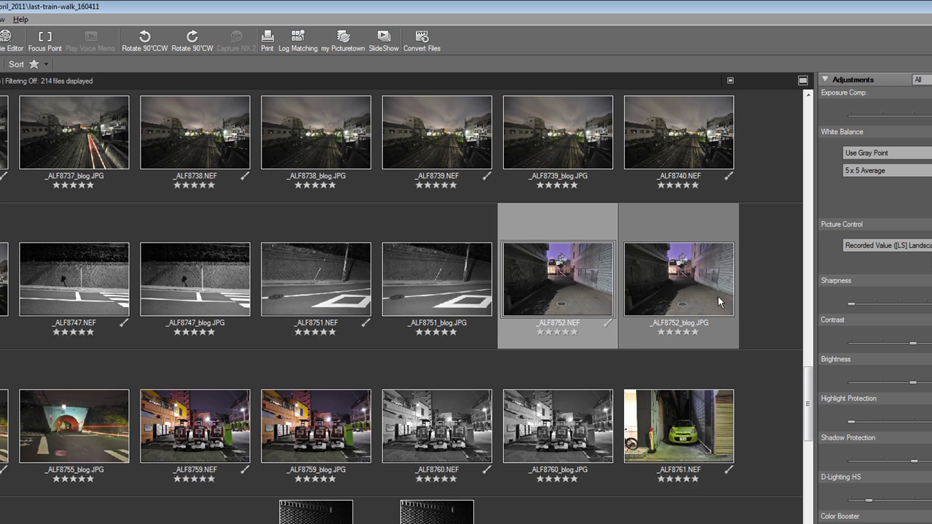
{"action": "left_click", "coordinate": [693, 280], "text": "ctrl"}
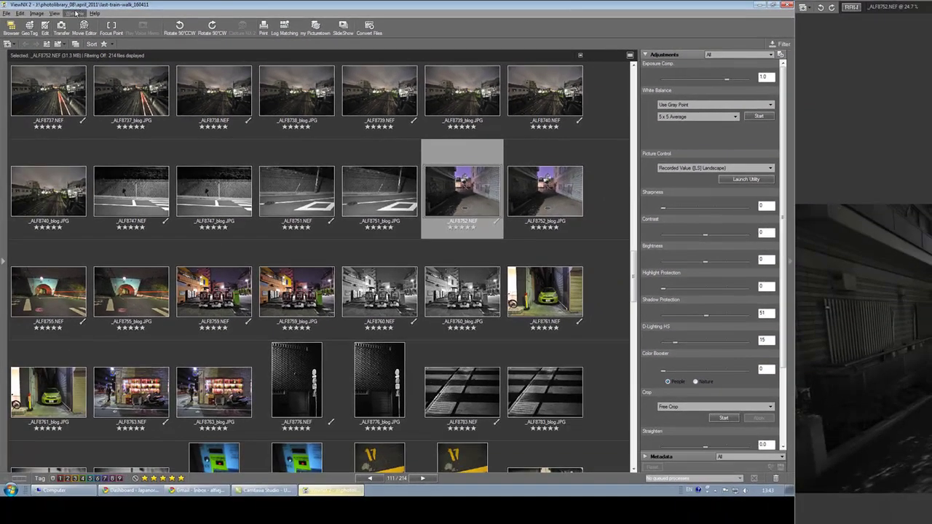
{"action": "left_click", "coordinate": [22, 14]}
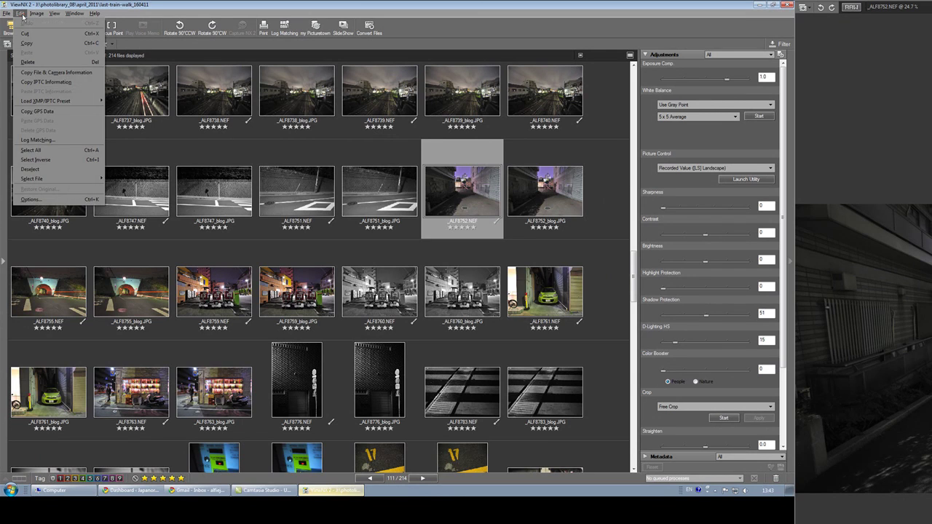
{"action": "mouse_move", "coordinate": [51, 15]}
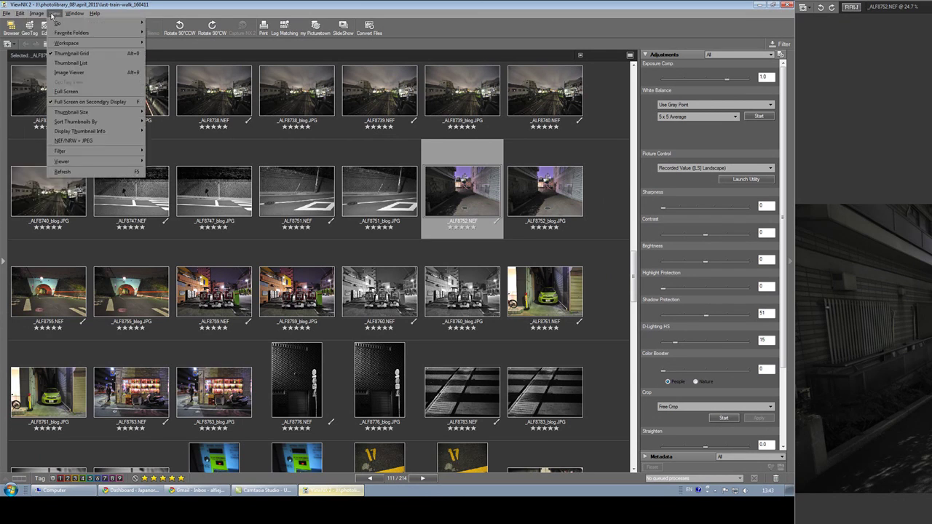
{"action": "left_click", "coordinate": [9, 14]}
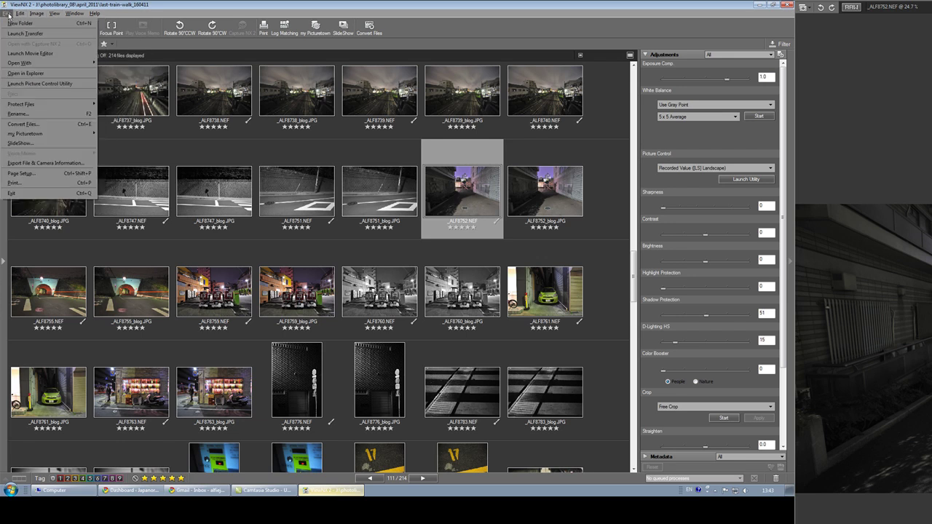
{"action": "right_click", "coordinate": [481, 199]}
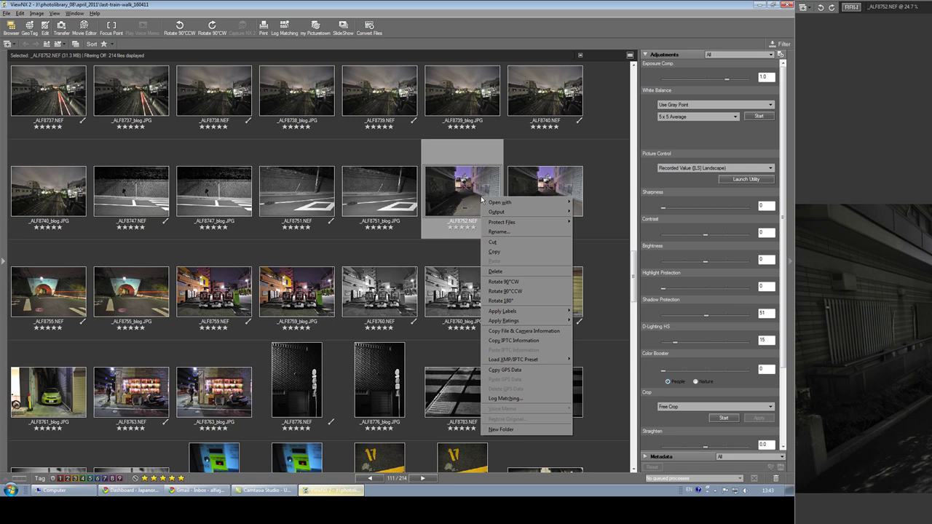
{"action": "left_click", "coordinate": [470, 191]}
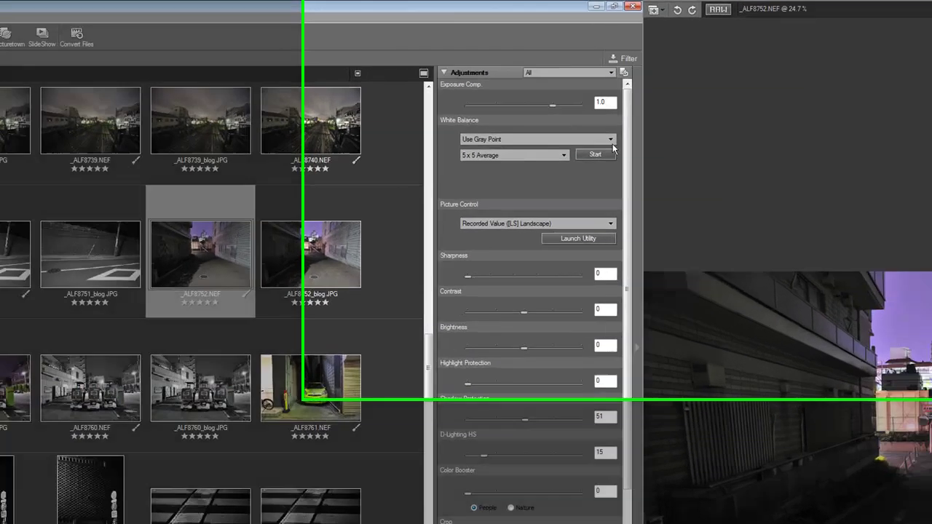
Set _ALF8752.NEF's white balance with Use Gray Point, sampling neutral wall spots until balanced
{"action": "left_click", "coordinate": [770, 105]}
{"action": "left_click", "coordinate": [287, 423]}
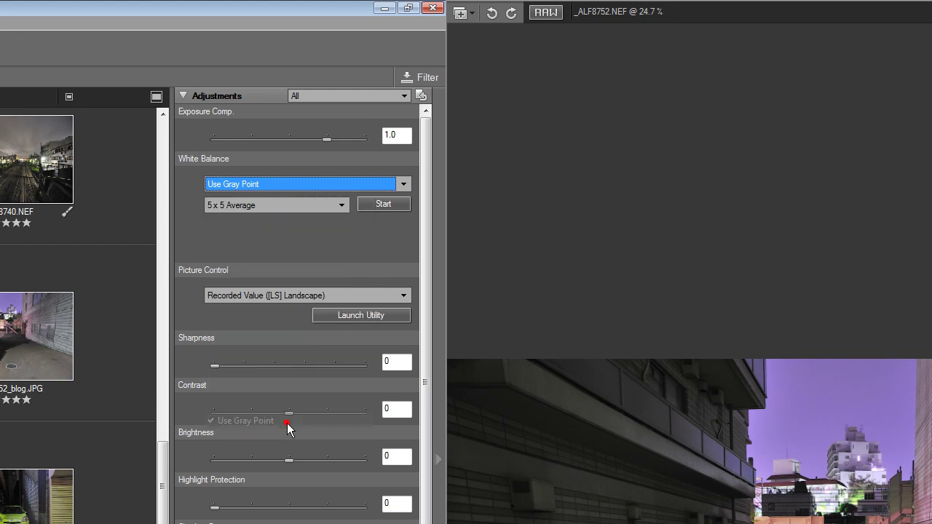
{"action": "left_click", "coordinate": [395, 207]}
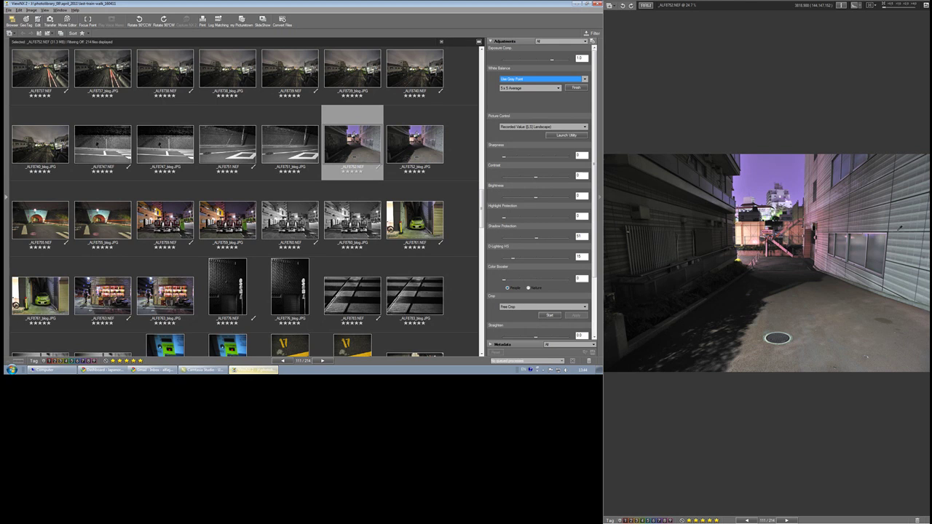
{"action": "left_click", "coordinate": [898, 231]}
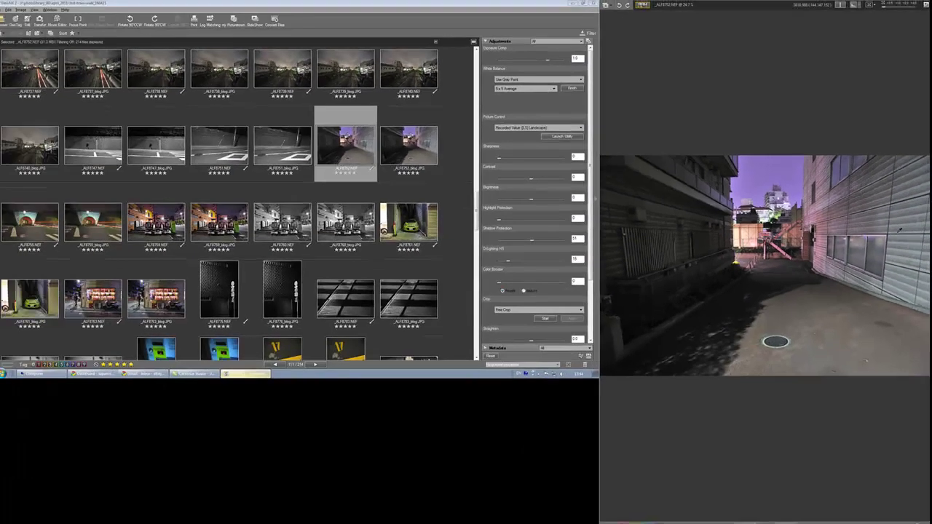
{"action": "left_click", "coordinate": [858, 478]}
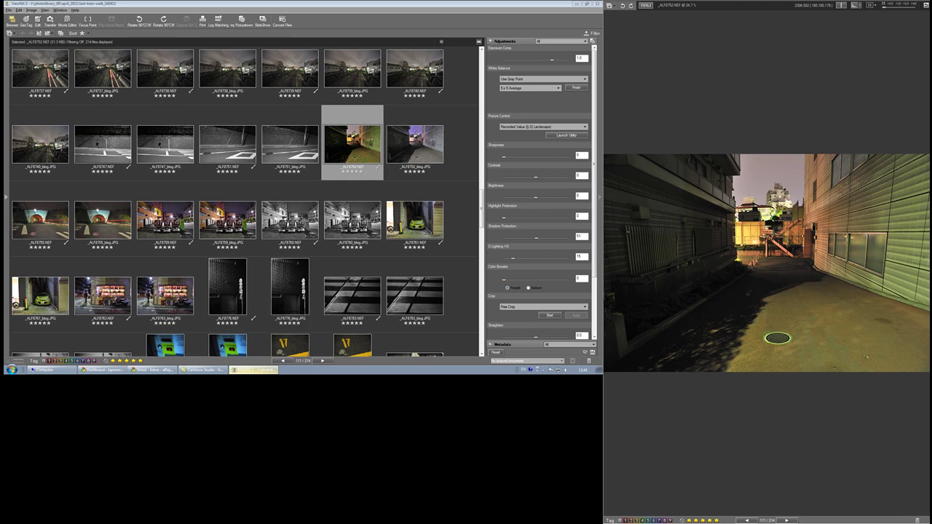
{"action": "left_click", "coordinate": [781, 193]}
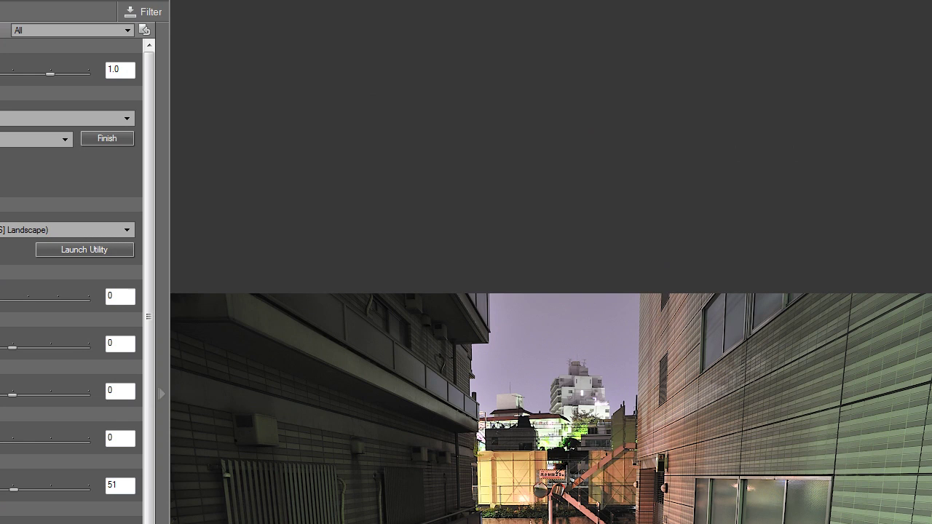
{"action": "left_click", "coordinate": [670, 417]}
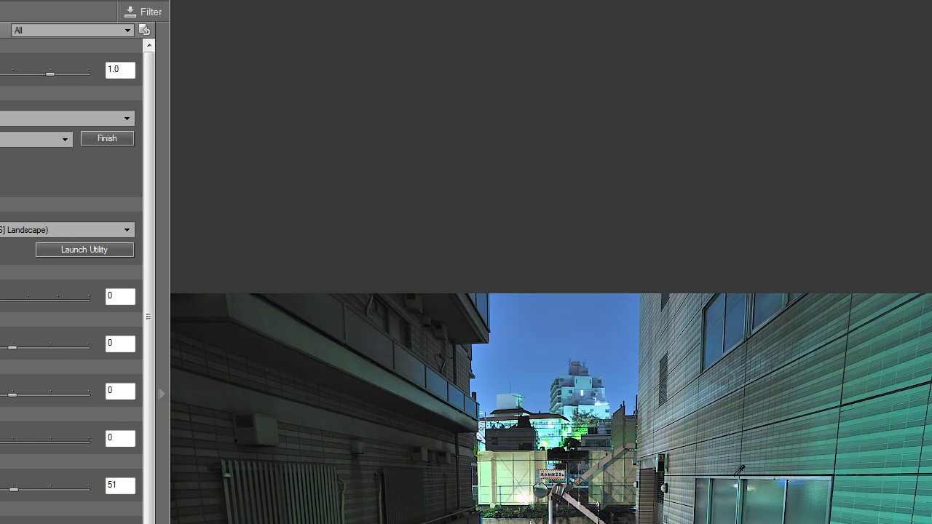
{"action": "left_click", "coordinate": [735, 477]}
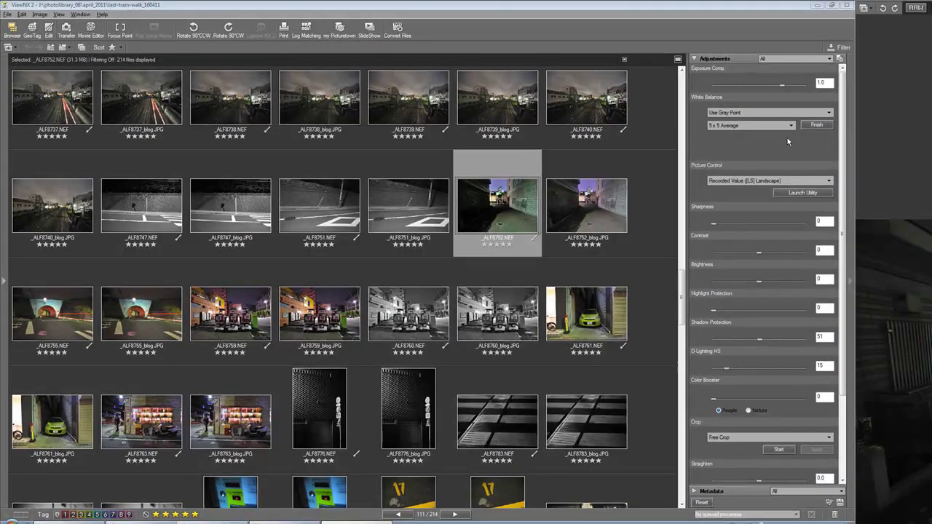
{"action": "left_click", "coordinate": [578, 90]}
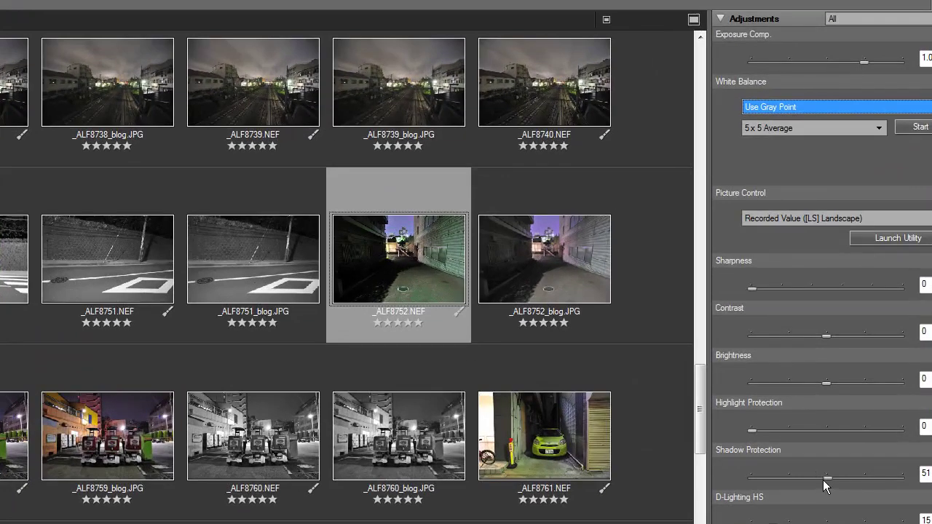
Nudge the alley photo's Shadow Protection and lower its Highlight Protection
{"action": "mouse_move", "coordinate": [825, 477]}
{"action": "left_mouse_down"}
{"action": "mouse_move", "coordinate": [887, 482]}
{"action": "mouse_move", "coordinate": [831, 480]}
{"action": "left_mouse_up"}
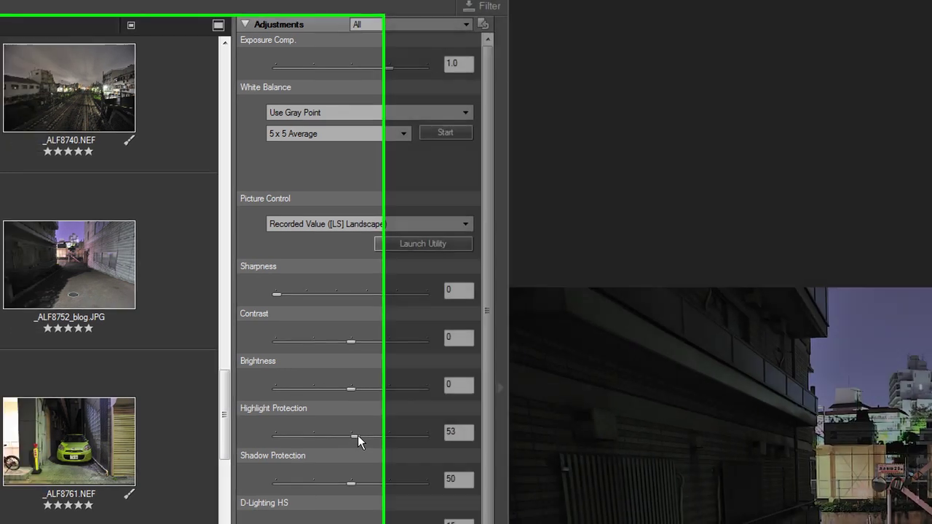
{"action": "left_click_drag", "start_coordinate": [310, 437], "coordinate": [244, 439]}
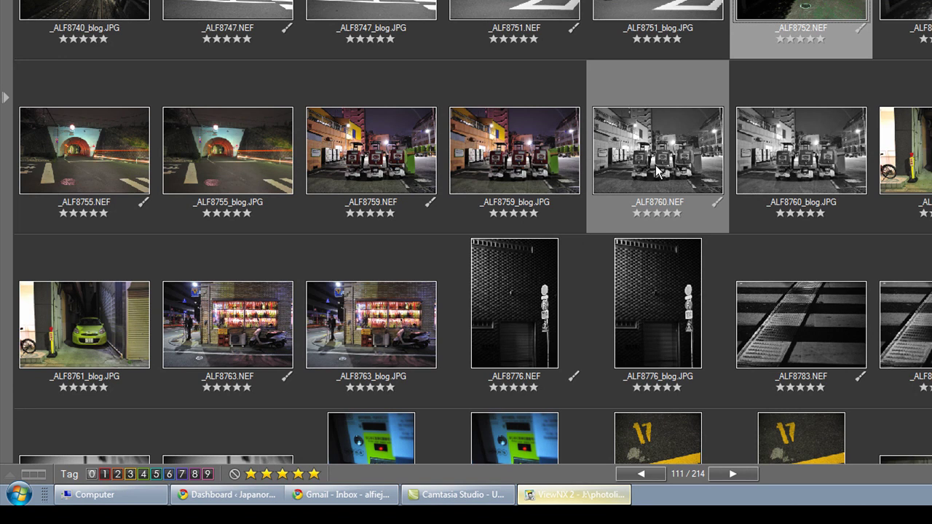
Select the monochrome _ALF8760.NEF and bring up the thumbnail Sort menu
{"action": "left_click", "coordinate": [658, 178]}
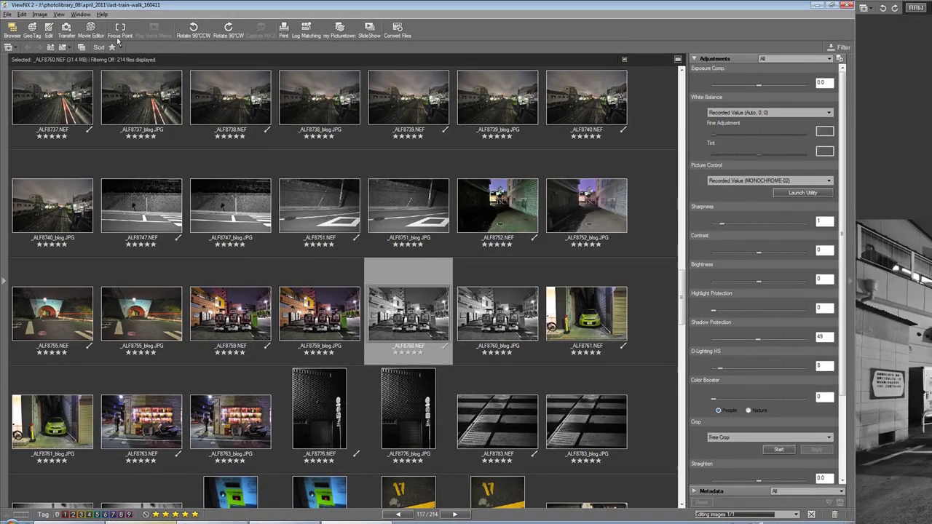
{"action": "left_click", "coordinate": [120, 48]}
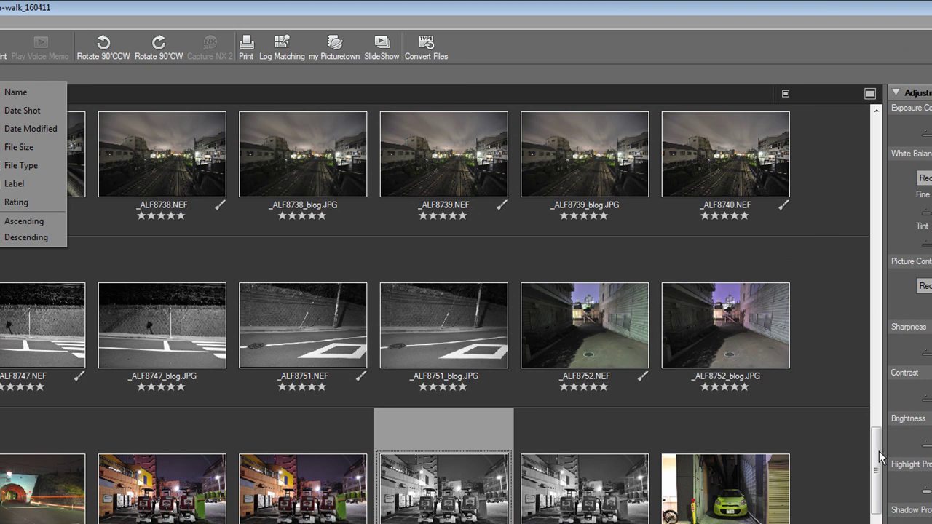
Sort the thumbnails by Rating in Descending order
{"action": "left_click_drag", "start_coordinate": [878, 451], "coordinate": [892, 351]}
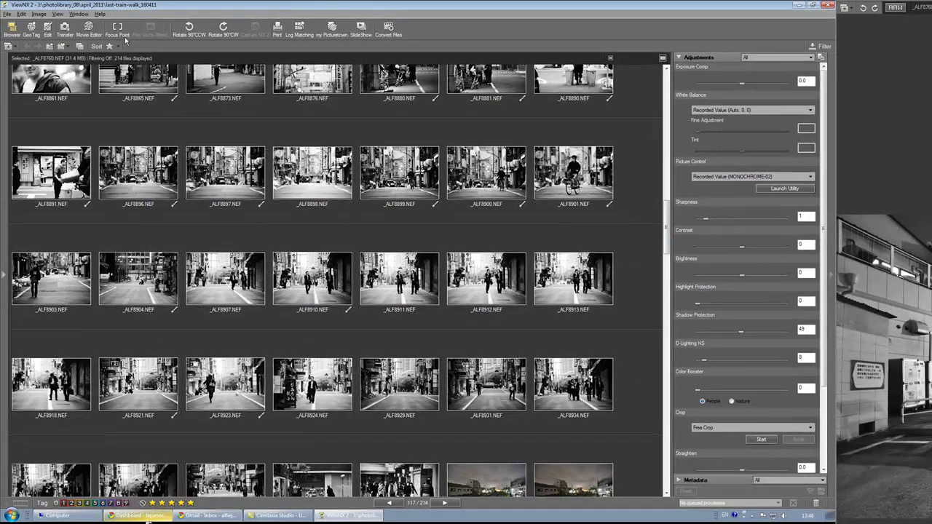
{"action": "left_click", "coordinate": [0, 77]}
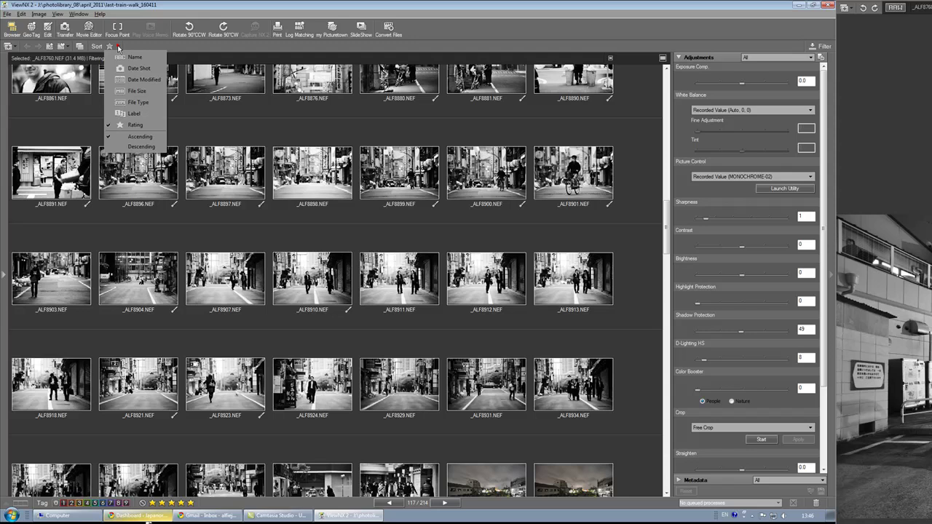
{"action": "left_click", "coordinate": [135, 124]}
{"action": "left_click", "coordinate": [117, 47]}
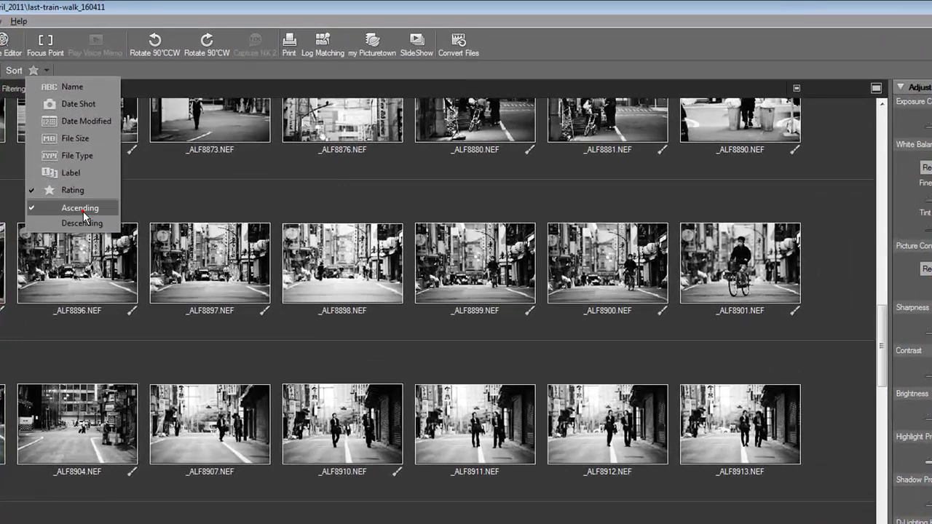
{"action": "left_click", "coordinate": [581, 144]}
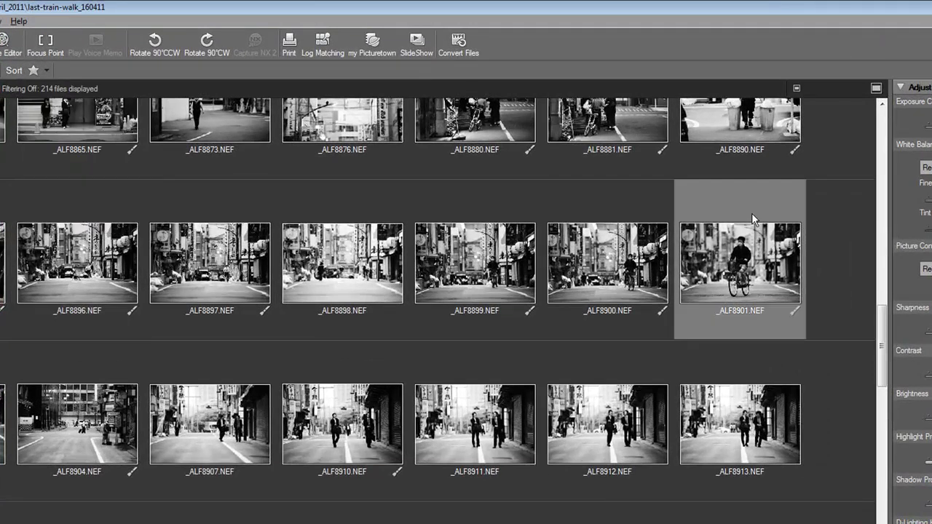
{"action": "left_click", "coordinate": [882, 106]}
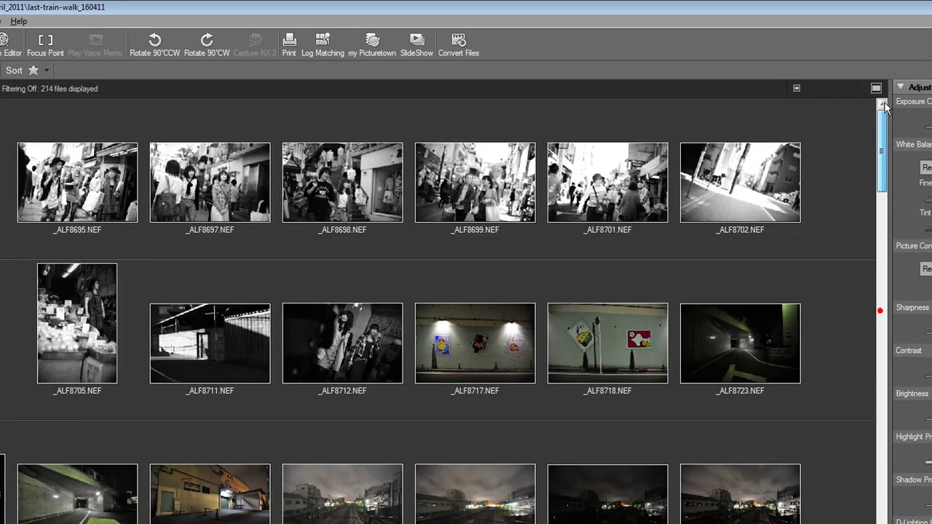
{"action": "left_click", "coordinate": [46, 70]}
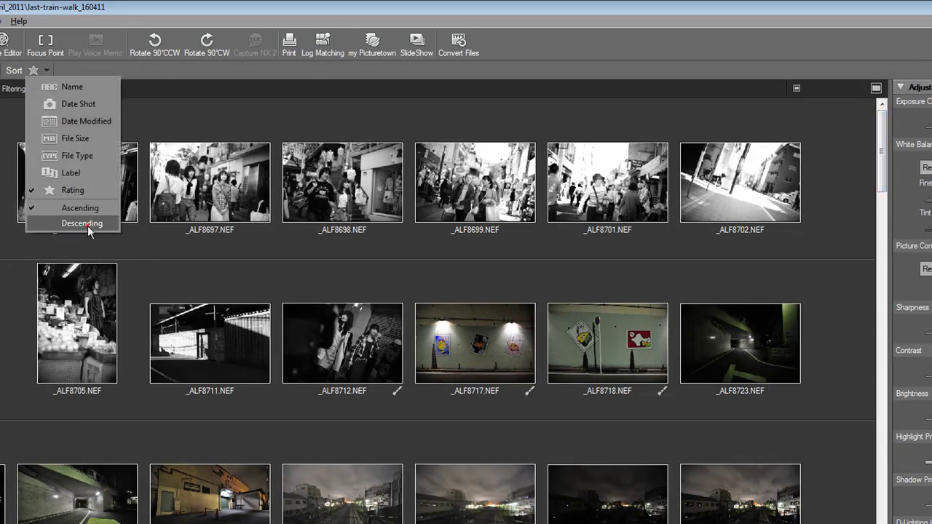
{"action": "left_click", "coordinate": [87, 224]}
{"action": "left_click_drag", "start_coordinate": [884, 373], "coordinate": [908, 158]}
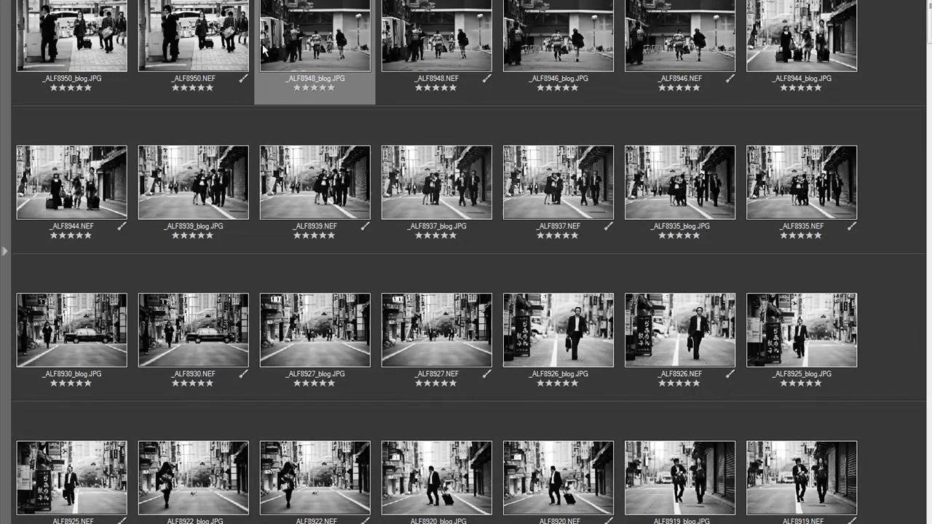
Give _ALF8950.NEF label 1 from the Tag bar
{"action": "left_click", "coordinate": [218, 38]}
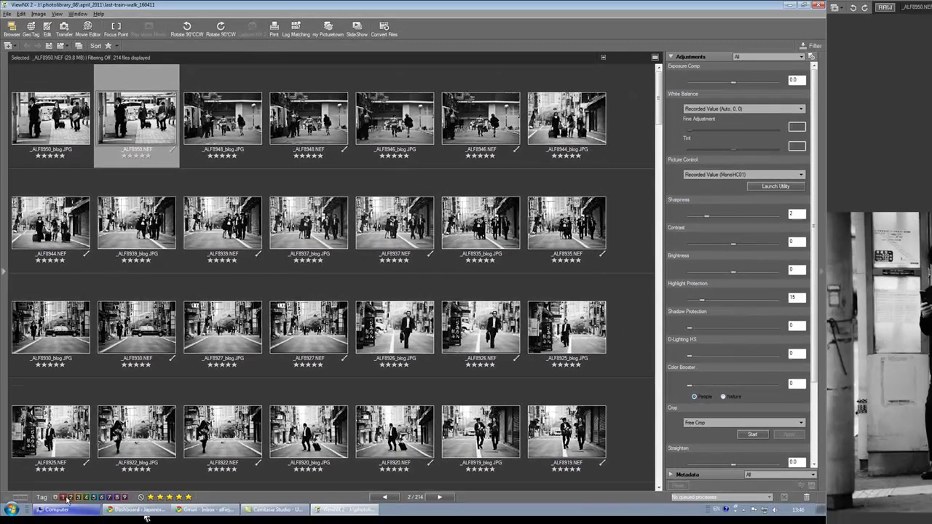
{"action": "left_click", "coordinate": [66, 498]}
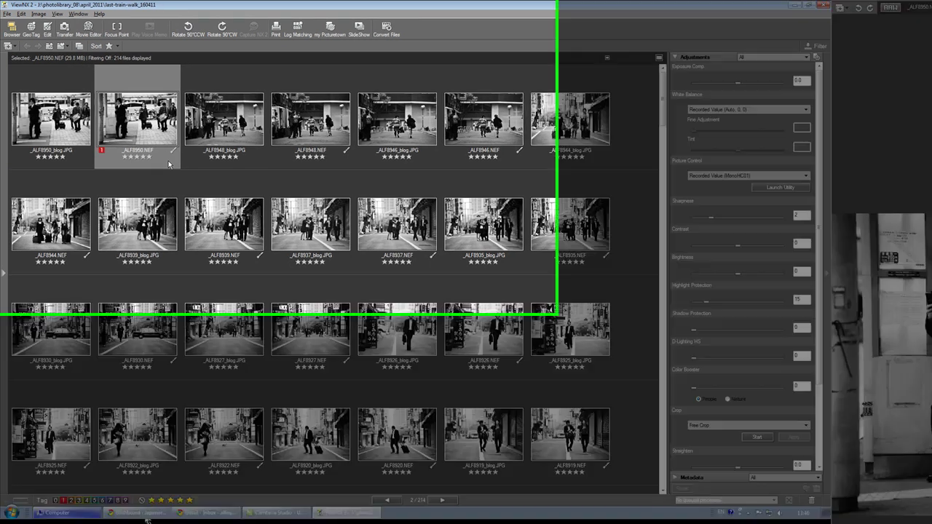
{"action": "left_click", "coordinate": [115, 45]}
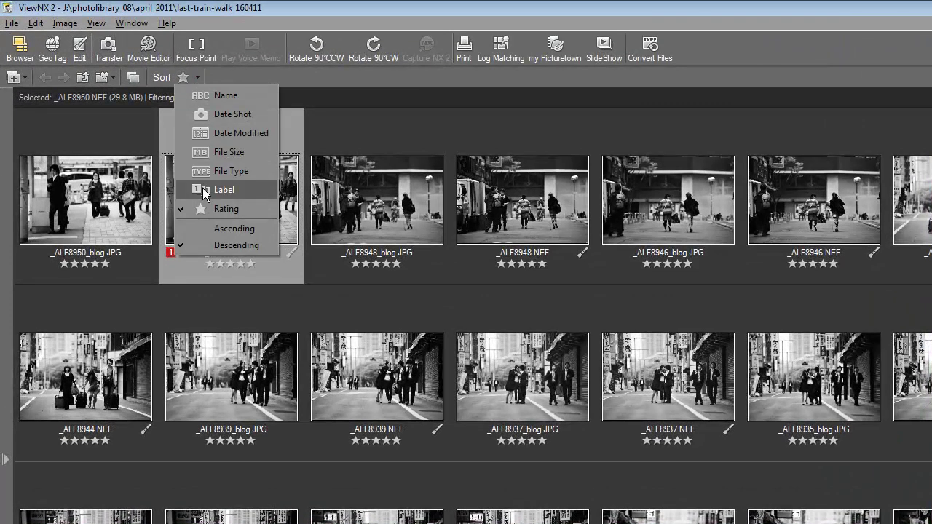
{"action": "left_click", "coordinate": [260, 74]}
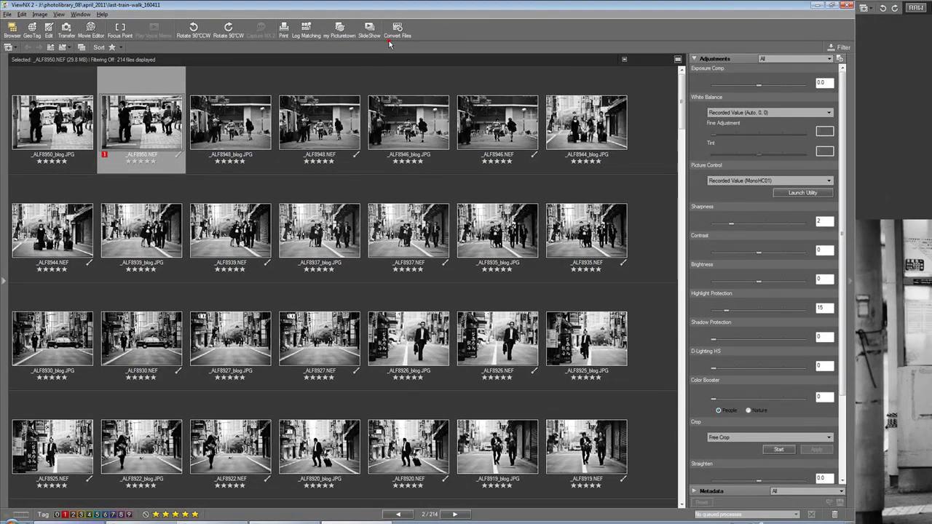
Start a file conversion with JPEG output kept, and bring up its File Naming options
{"action": "left_click", "coordinate": [389, 40]}
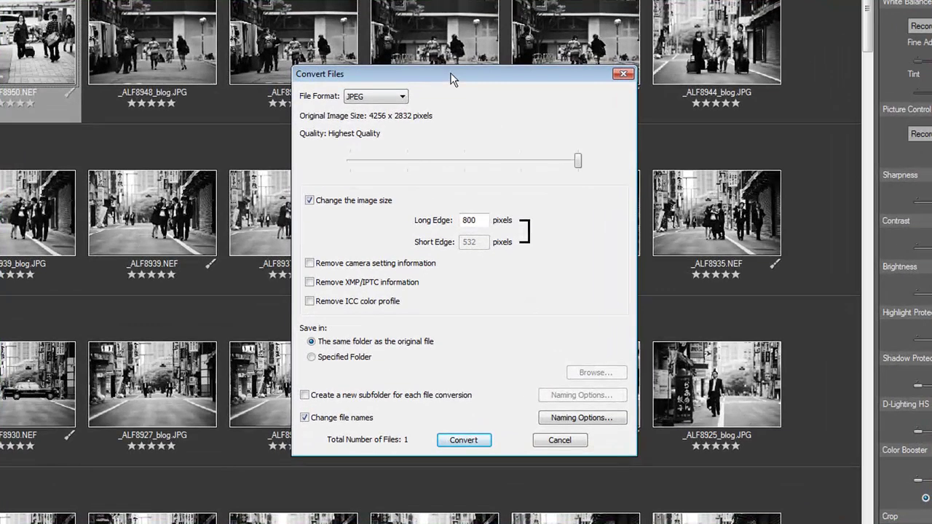
{"action": "left_click", "coordinate": [399, 105]}
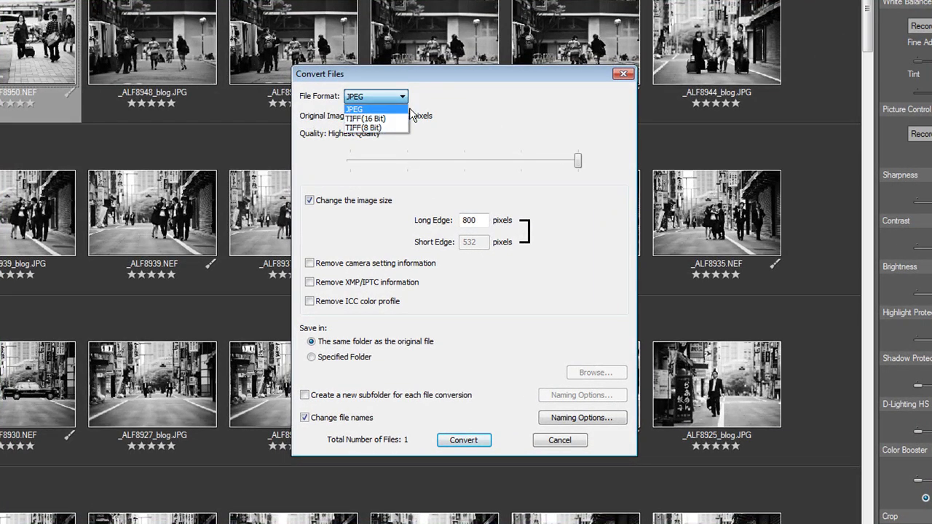
{"action": "left_click", "coordinate": [448, 109]}
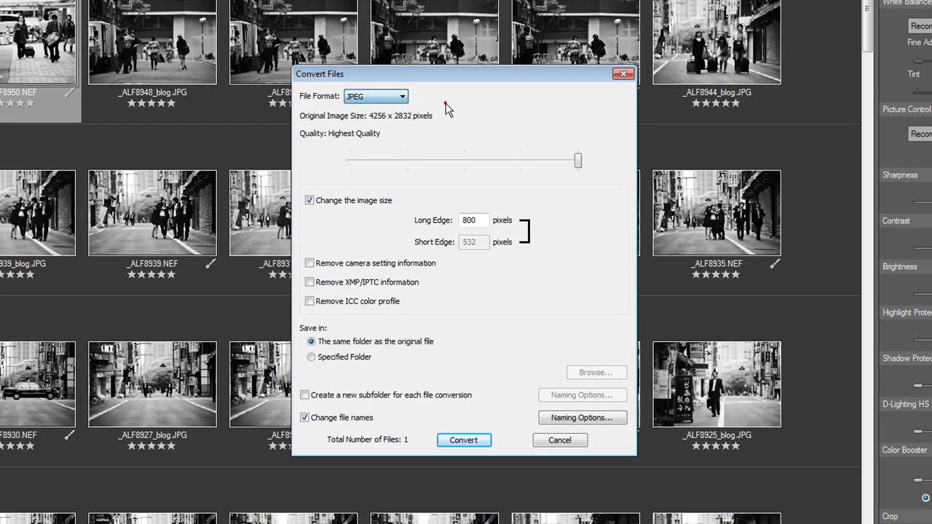
{"action": "left_click", "coordinate": [402, 97]}
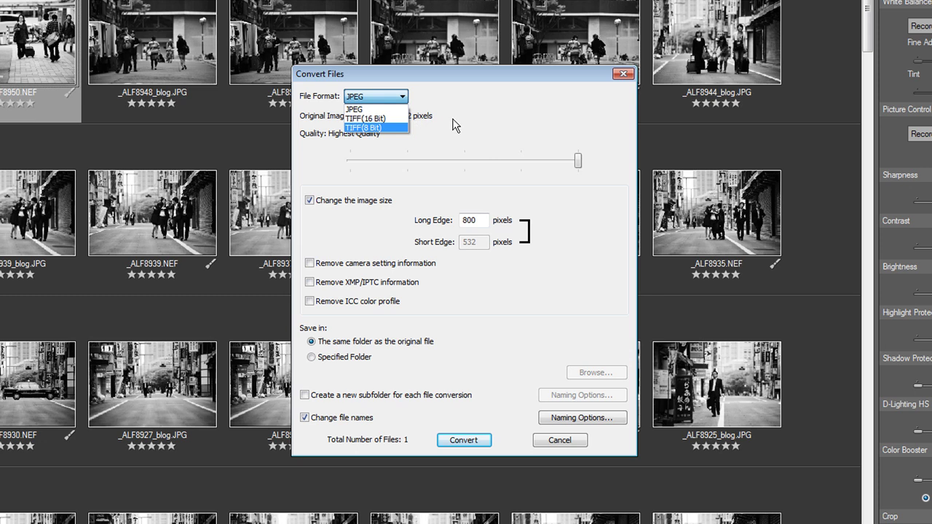
{"action": "left_click", "coordinate": [403, 110]}
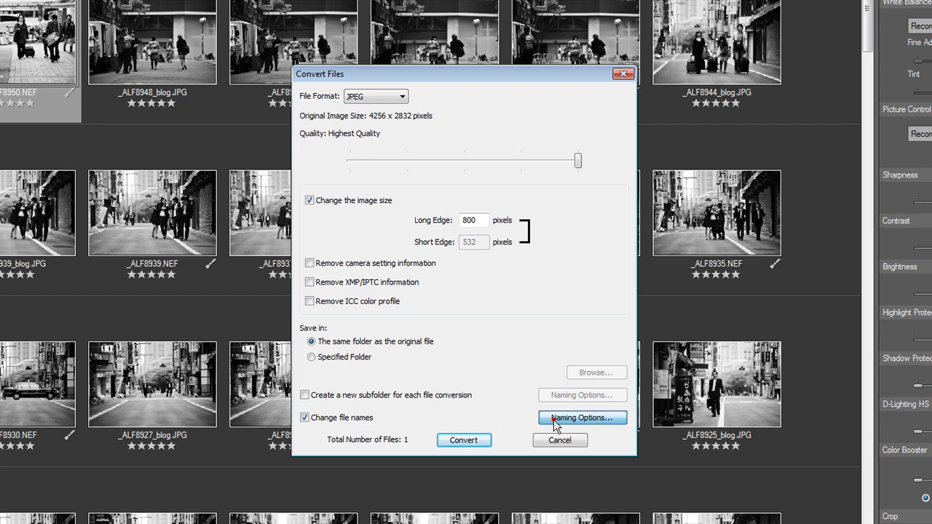
{"action": "left_click", "coordinate": [582, 418]}
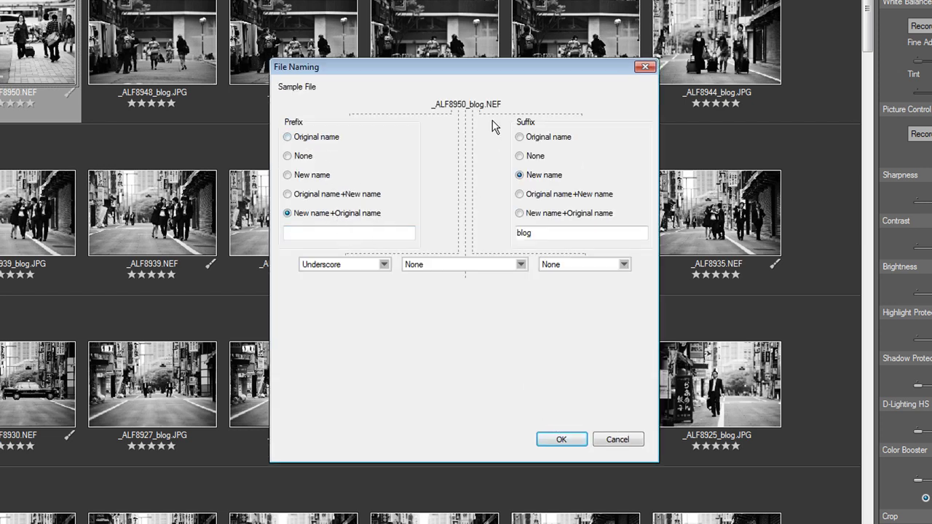
Confirm the 'blog' file name suffix, then cancel the conversion settings
{"action": "double_click", "coordinate": [547, 232]}
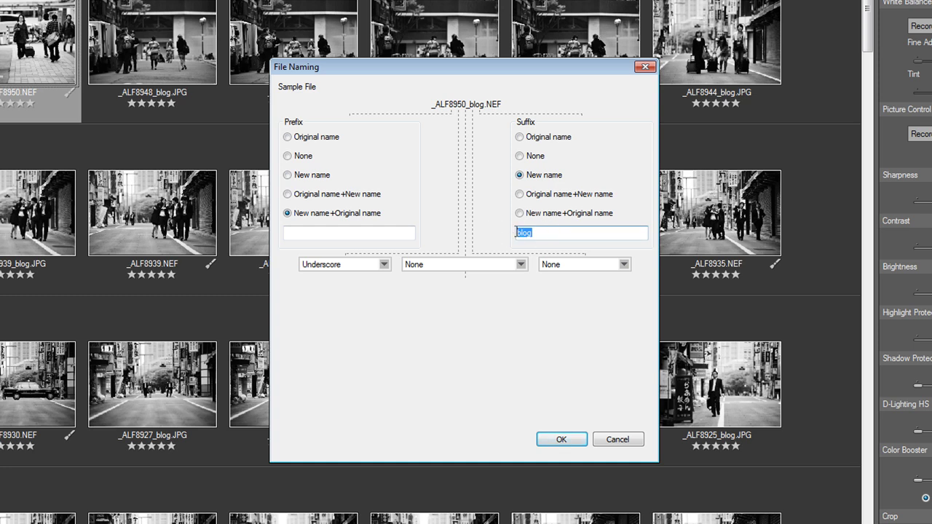
{"action": "left_click", "coordinate": [542, 233]}
{"action": "left_click", "coordinate": [561, 440]}
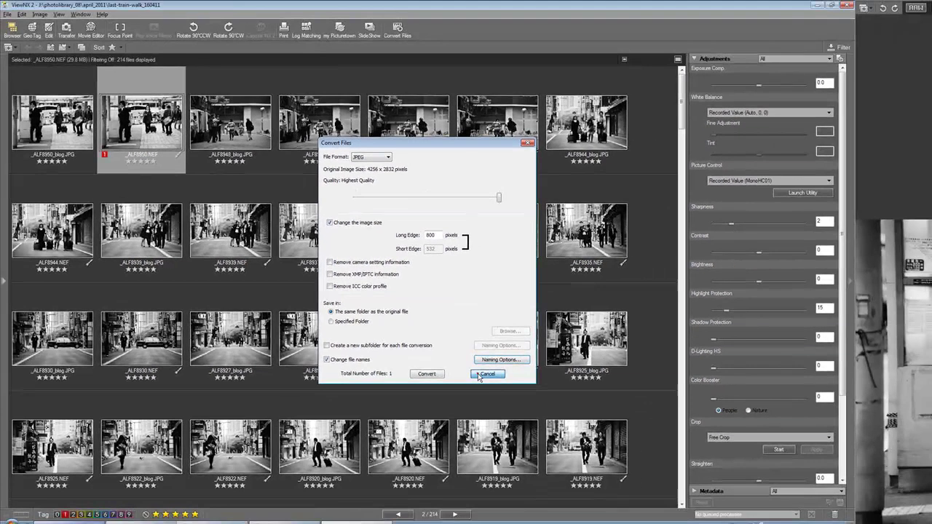
{"action": "left_click", "coordinate": [479, 375]}
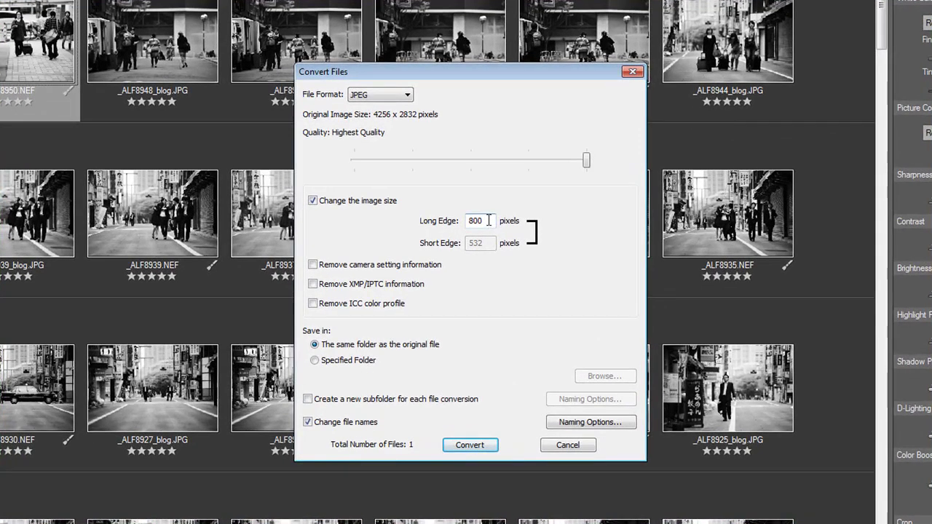
Set Long Edge to 4256 and switch off image resizing for the JPEG conversion
{"action": "double_click", "coordinate": [491, 220]}
{"action": "type", "text": "4"}
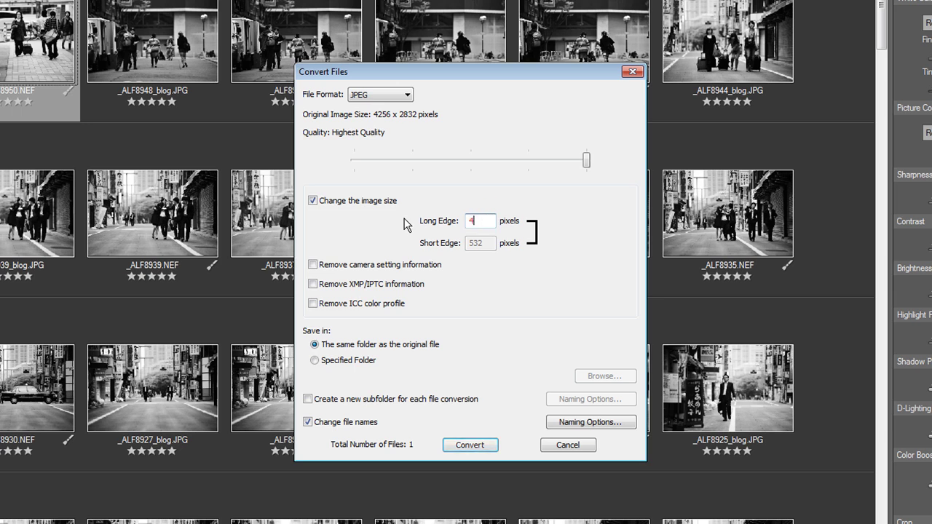
{"action": "type", "text": "256"}
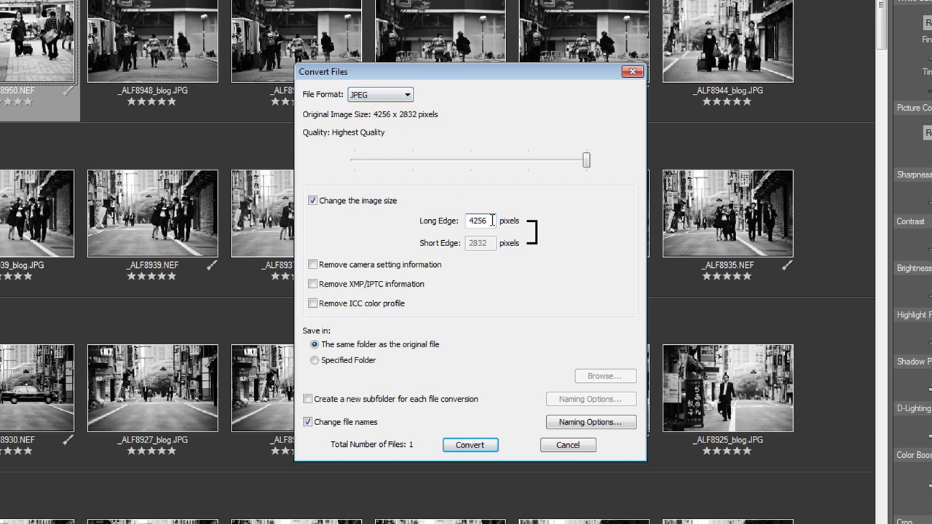
{"action": "left_click", "coordinate": [312, 200]}
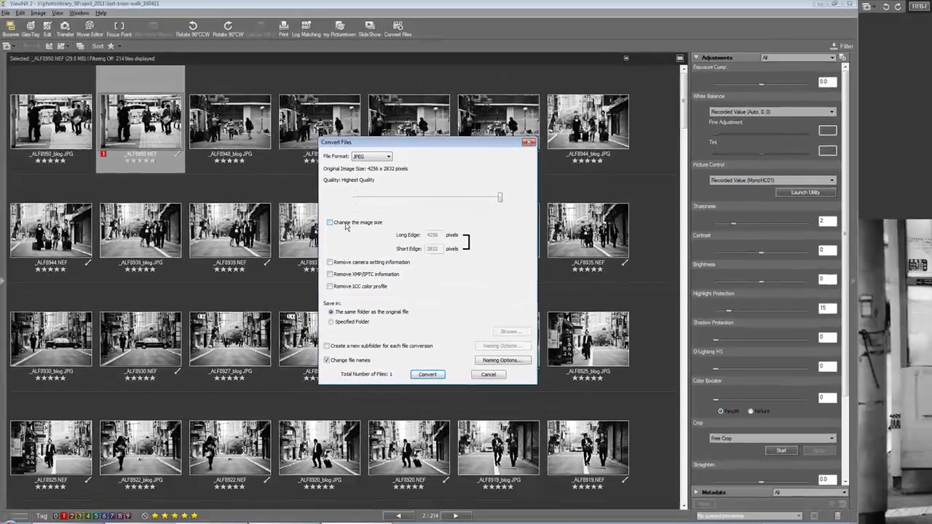
{"action": "left_click", "coordinate": [500, 374]}
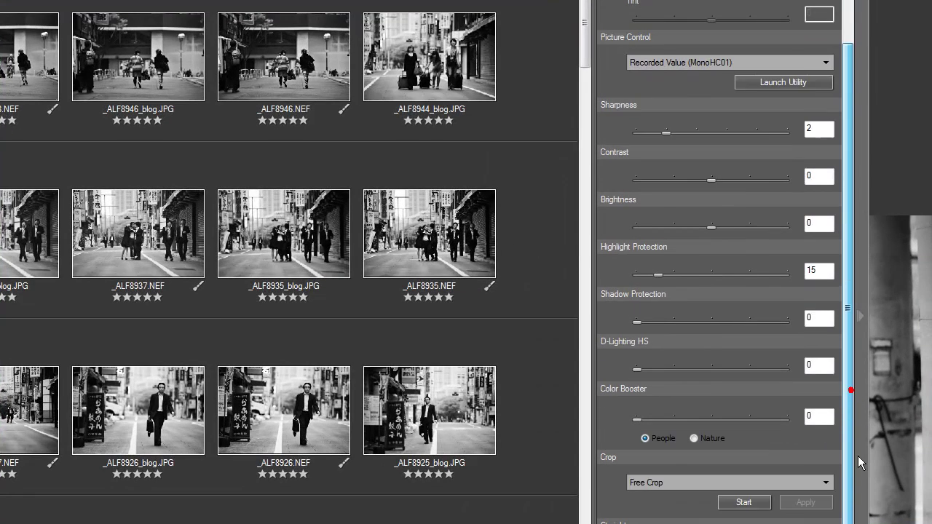
Glance through the Picture Control list unchanged, then launch the Picture Control Utility
{"action": "left_click_drag", "start_coordinate": [858, 463], "coordinate": [853, 347]}
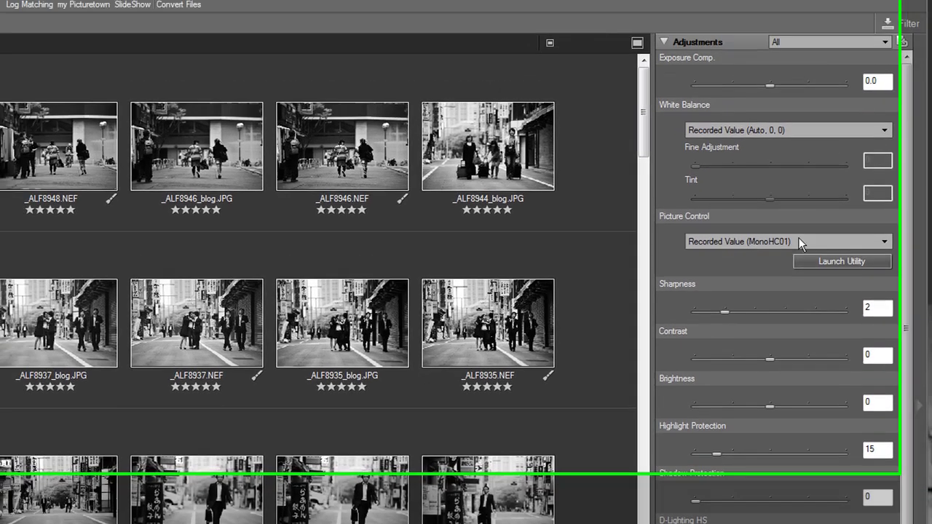
{"action": "left_click", "coordinate": [740, 150]}
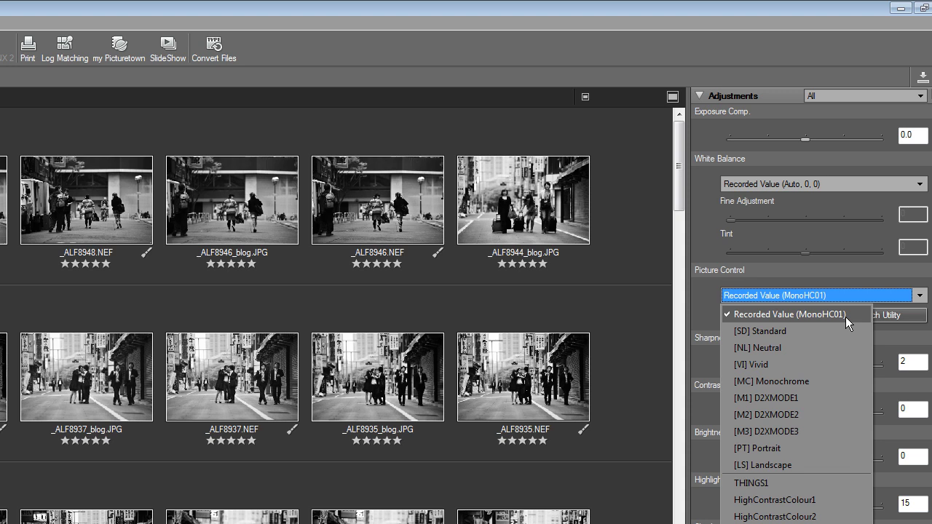
{"action": "left_click", "coordinate": [889, 337]}
{"action": "left_click", "coordinate": [885, 315]}
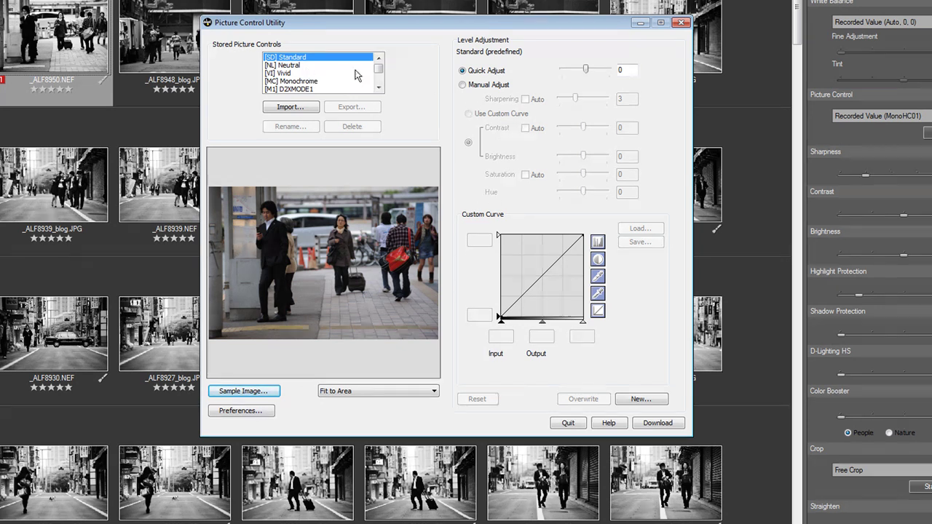
Compare the stored D2XMODE1 and HighContrastColour1 Picture Controls and their curves
{"action": "left_click", "coordinate": [316, 89]}
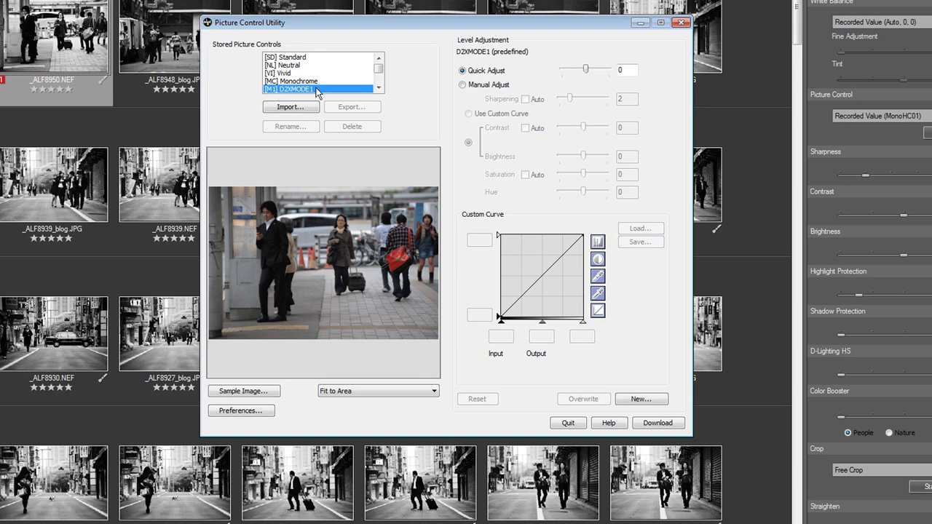
{"action": "scroll", "coordinate": [376, 86], "scroll_direction": "down", "scroll_amount": 2}
{"action": "left_click", "coordinate": [378, 86]}
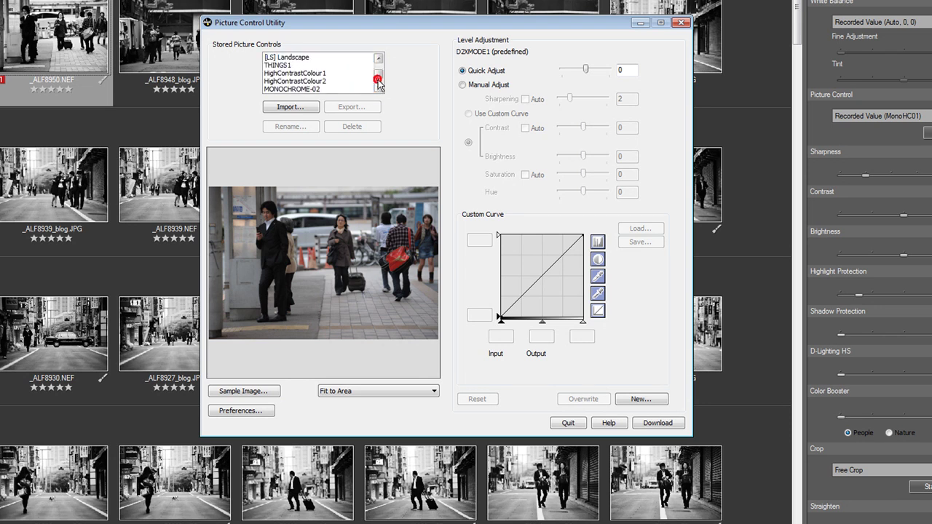
{"action": "left_click", "coordinate": [329, 73]}
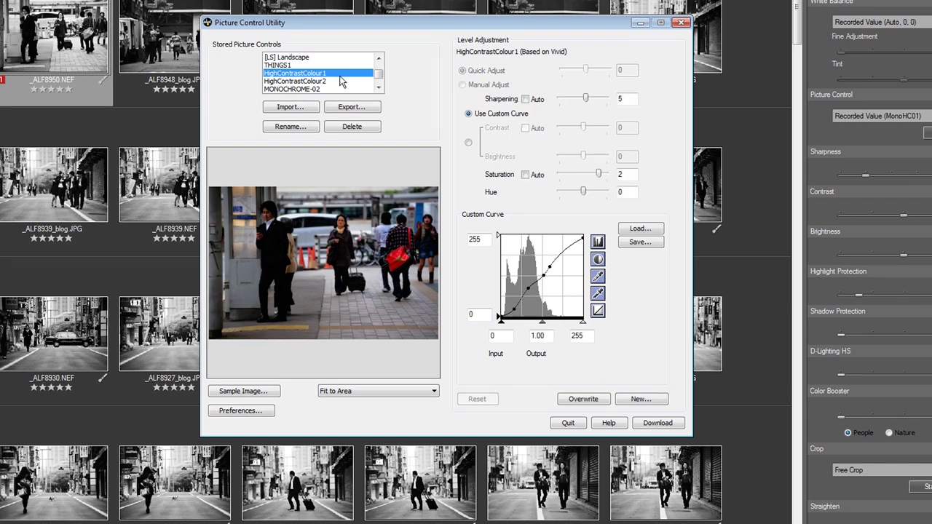
{"action": "left_click", "coordinate": [379, 67]}
{"action": "left_click", "coordinate": [378, 67]}
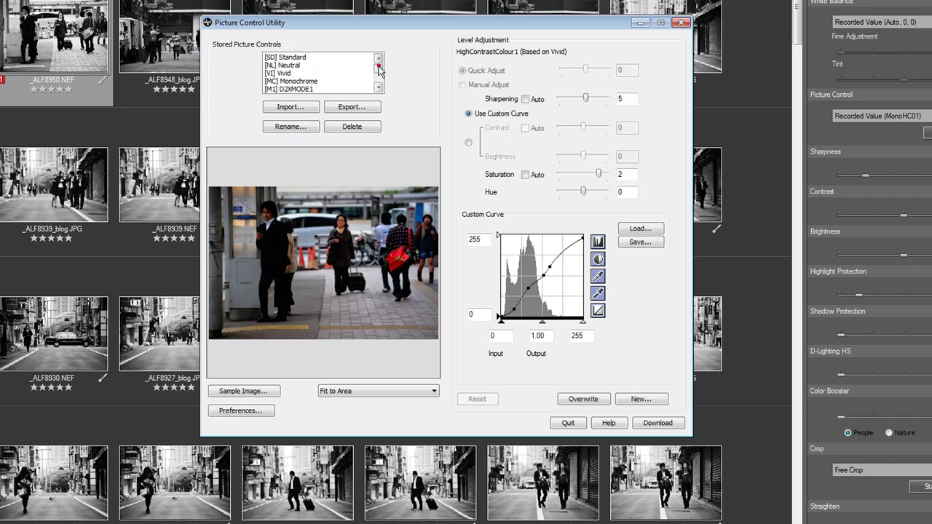
Select [M1] D2XMODE1 with Manual Adjust and Use Custom Curve enabled
{"action": "left_click", "coordinate": [309, 89]}
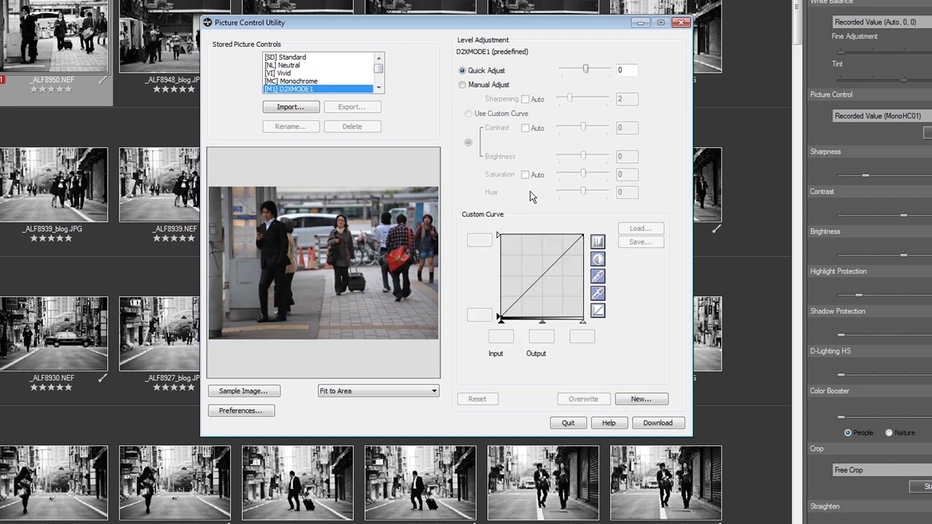
{"action": "left_click", "coordinate": [474, 85]}
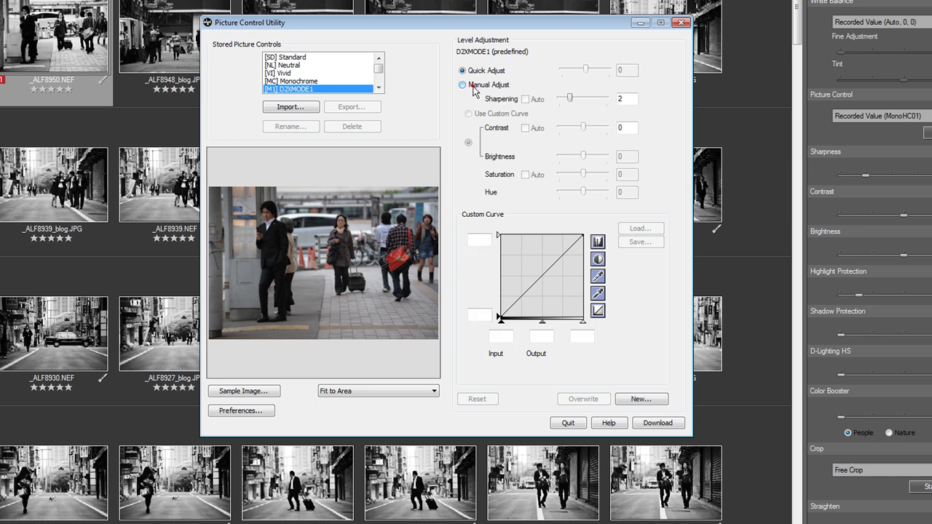
{"action": "left_click", "coordinate": [528, 288]}
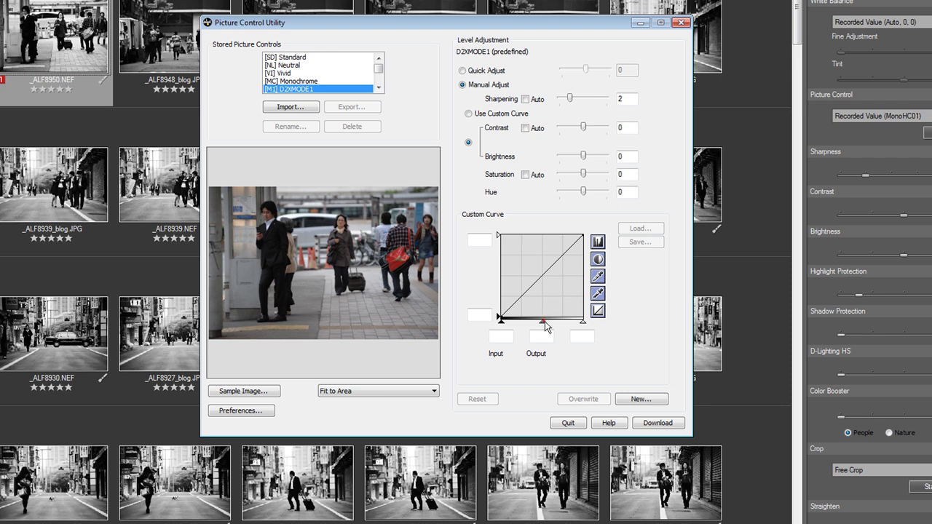
{"action": "left_click", "coordinate": [469, 114]}
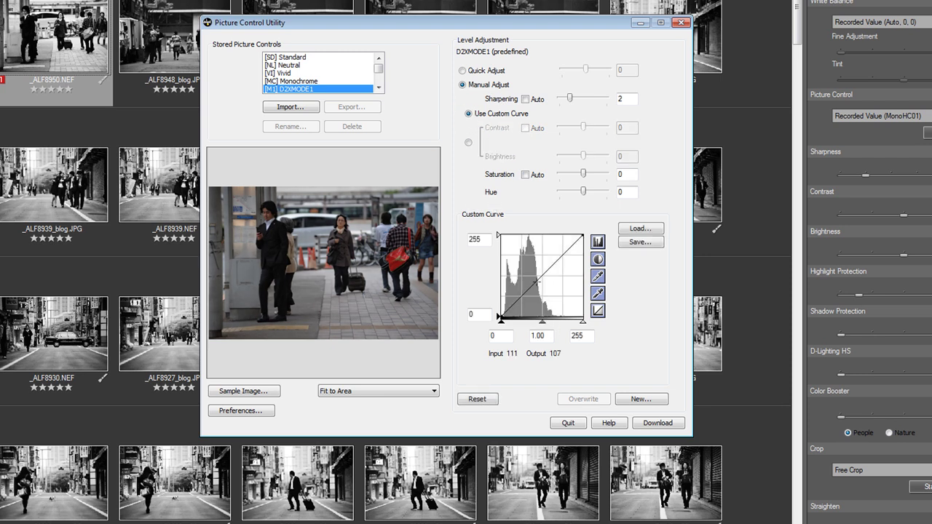
Raise the tone curve, apply Auto-contrast, then pull the bright end down slightly
{"action": "left_click_drag", "start_coordinate": [535, 282], "coordinate": [535, 258]}
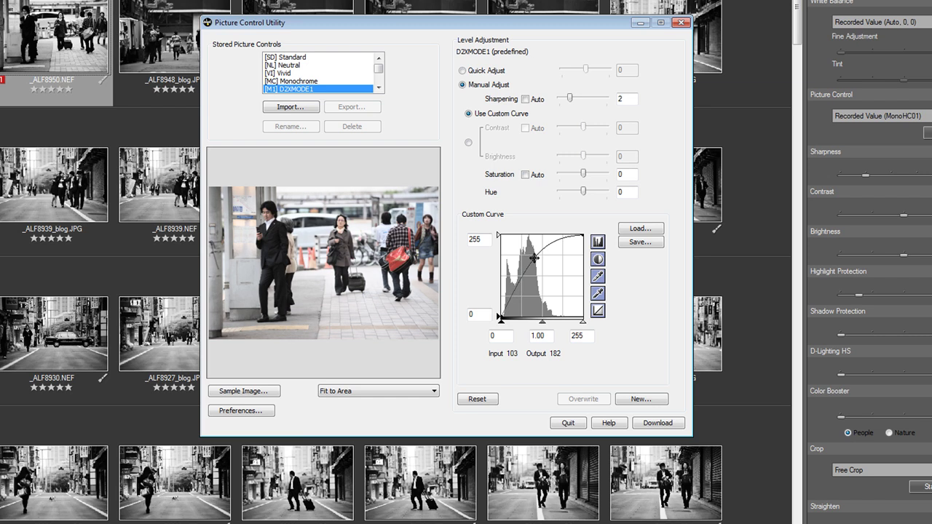
{"action": "left_click", "coordinate": [599, 260]}
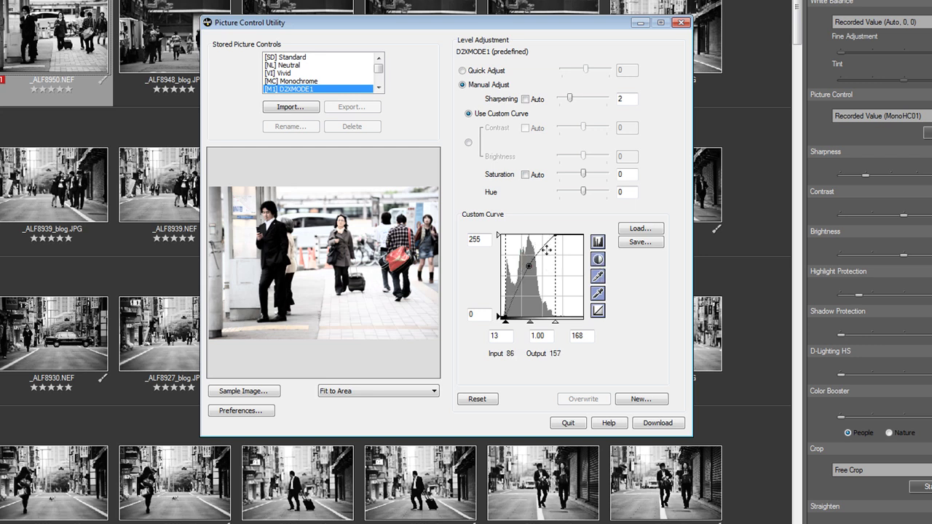
{"action": "left_click_drag", "start_coordinate": [557, 235], "coordinate": [556, 240]}
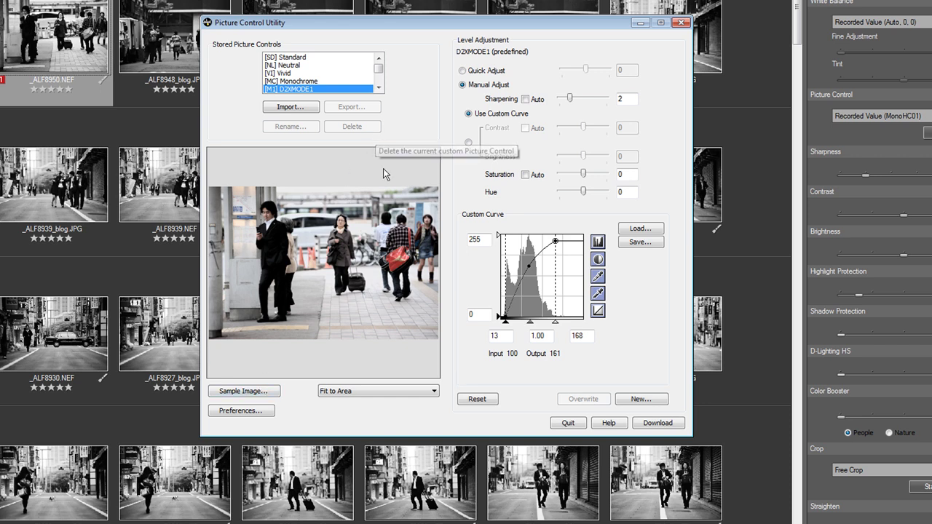
Save the adjusted curve as a new Picture Control named ColourHighKey01
{"action": "left_click", "coordinate": [640, 402]}
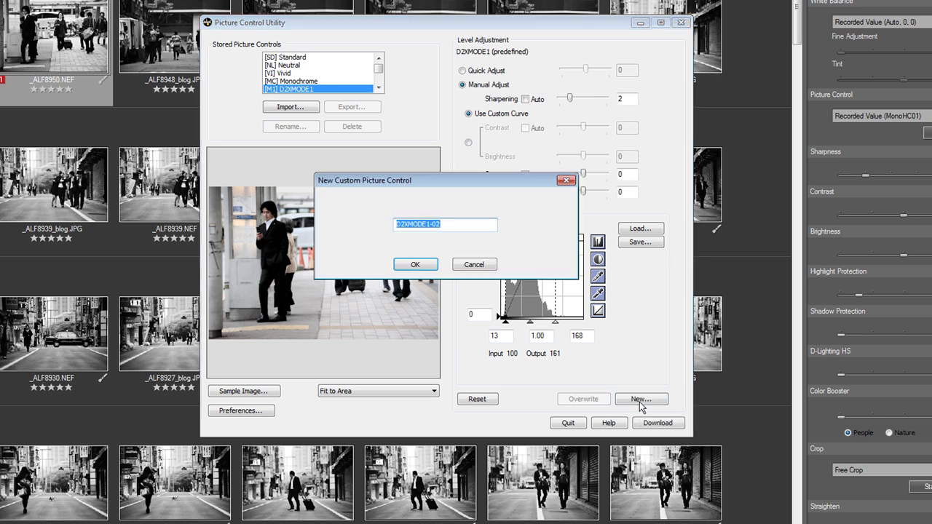
{"action": "type", "text": "Colou"}
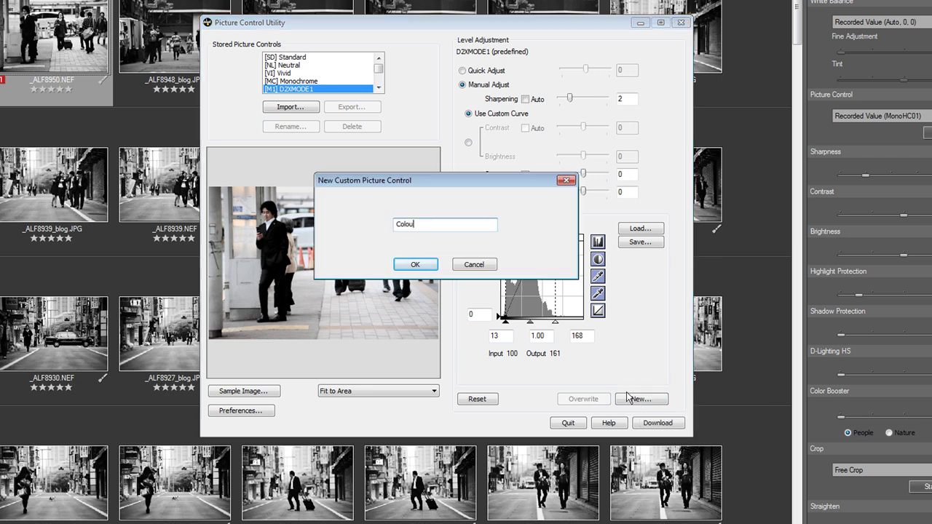
{"action": "type", "text": "rHighKey01"}
{"action": "left_click", "coordinate": [430, 266]}
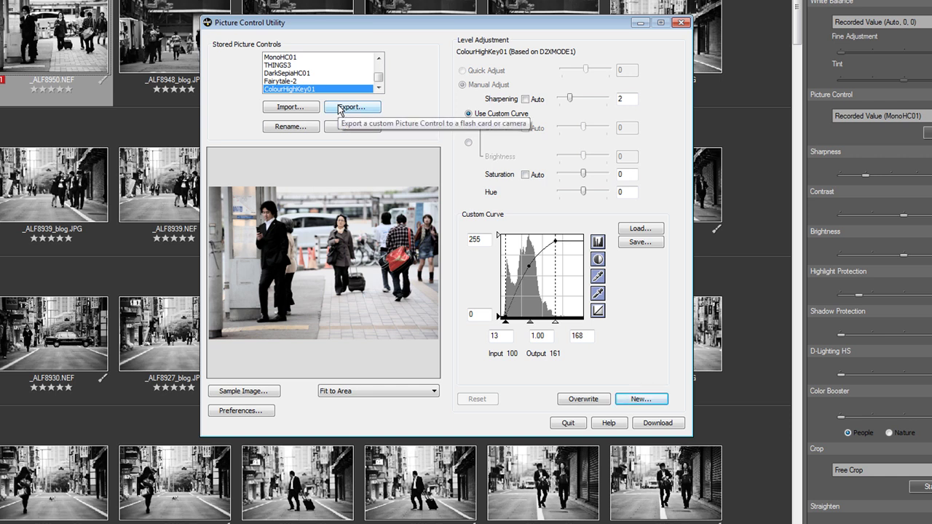
Try exporting ColourHighKey01, dismiss the no-storage-media warning, and quit the utility
{"action": "left_click", "coordinate": [340, 109]}
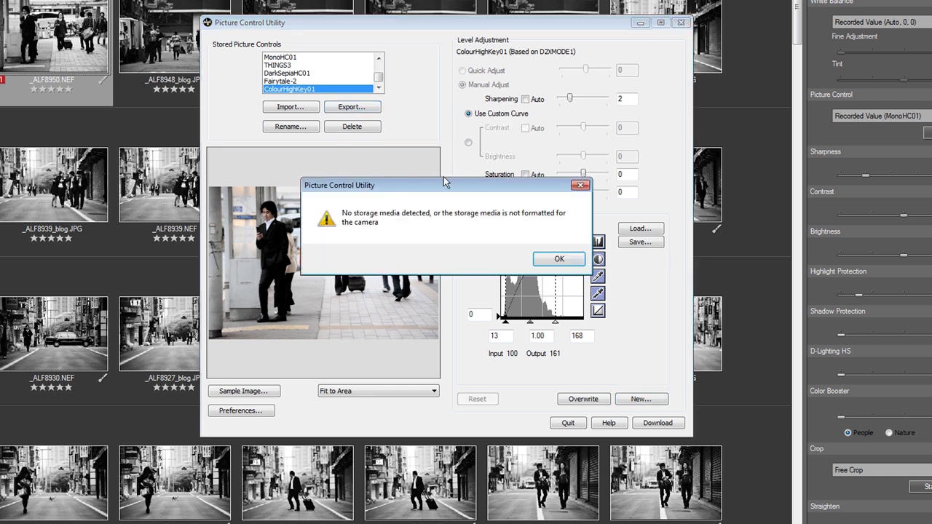
{"action": "left_click", "coordinate": [558, 260]}
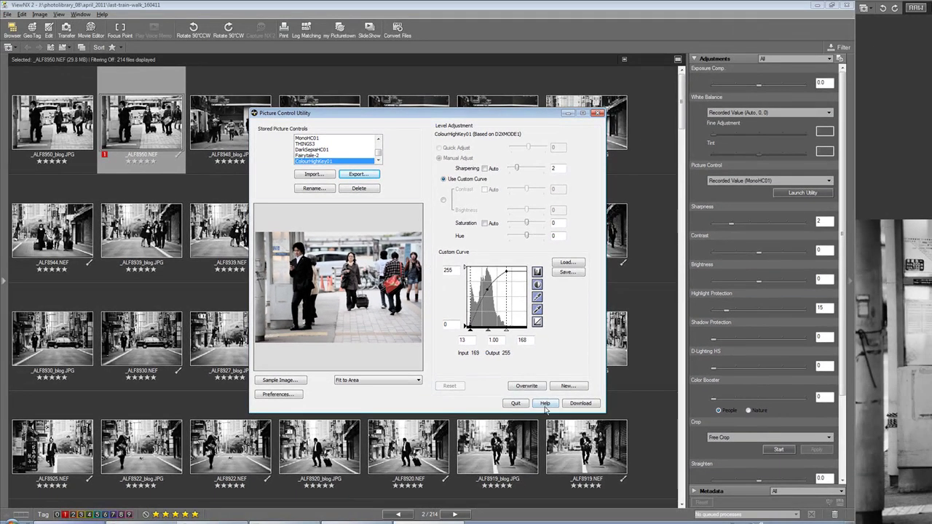
{"action": "left_click", "coordinate": [568, 423]}
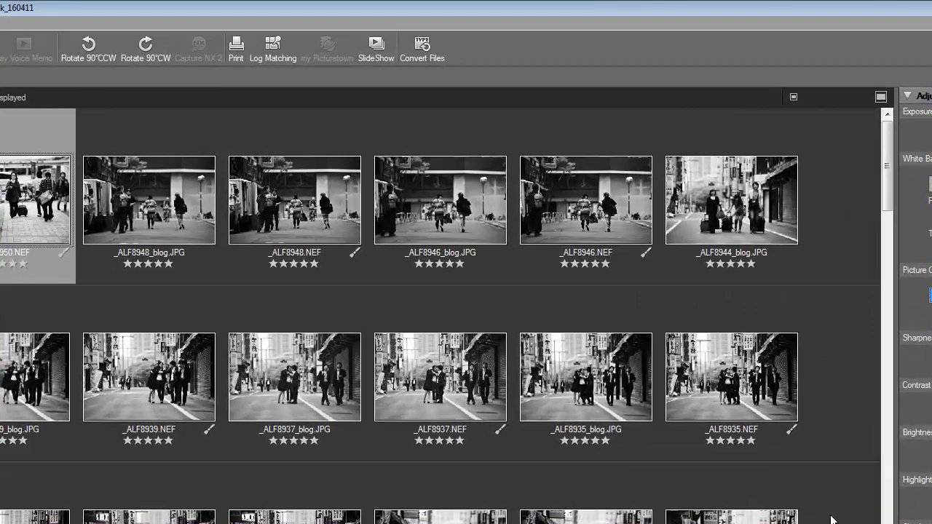
Find ColourHighKey01 in the Picture Control list, keeping _ALF8950.NEF on MonoHC01
{"action": "left_click_drag", "start_coordinate": [890, 196], "coordinate": [882, 454]}
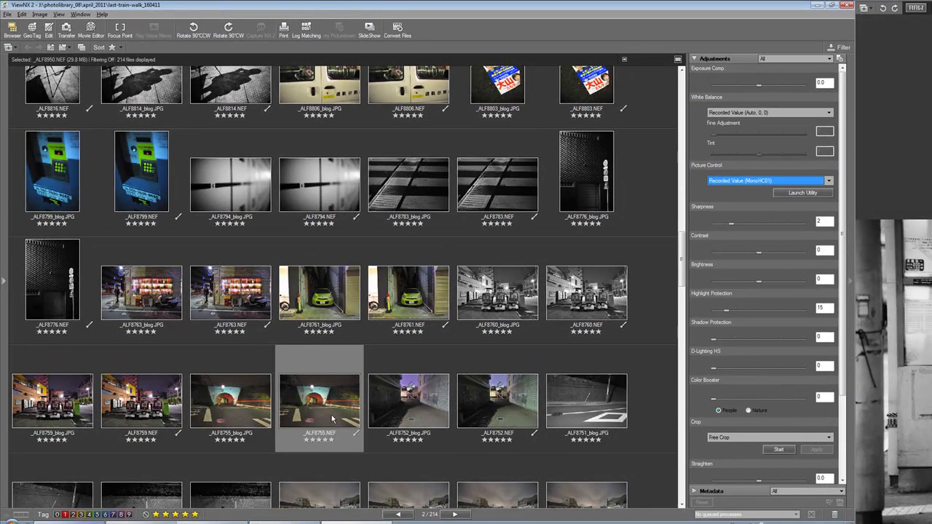
{"action": "left_click", "coordinate": [830, 181]}
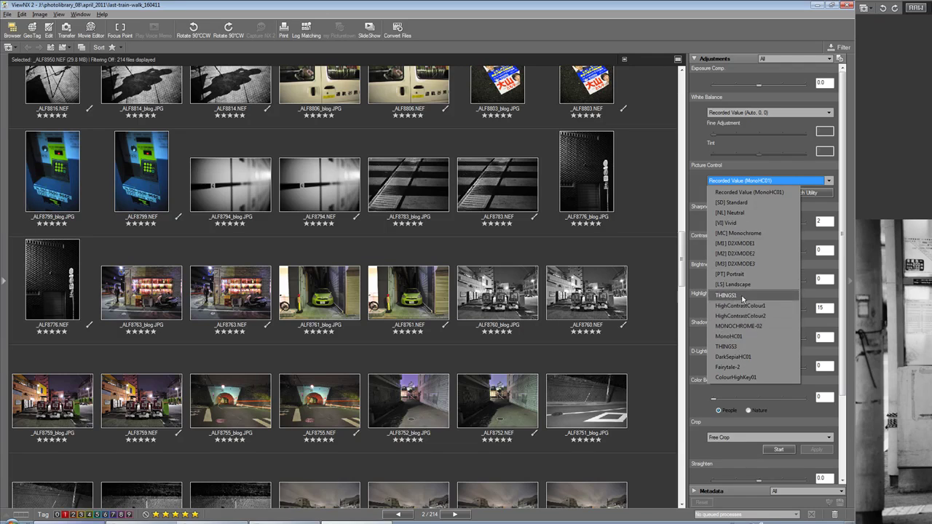
{"action": "left_click", "coordinate": [846, 197]}
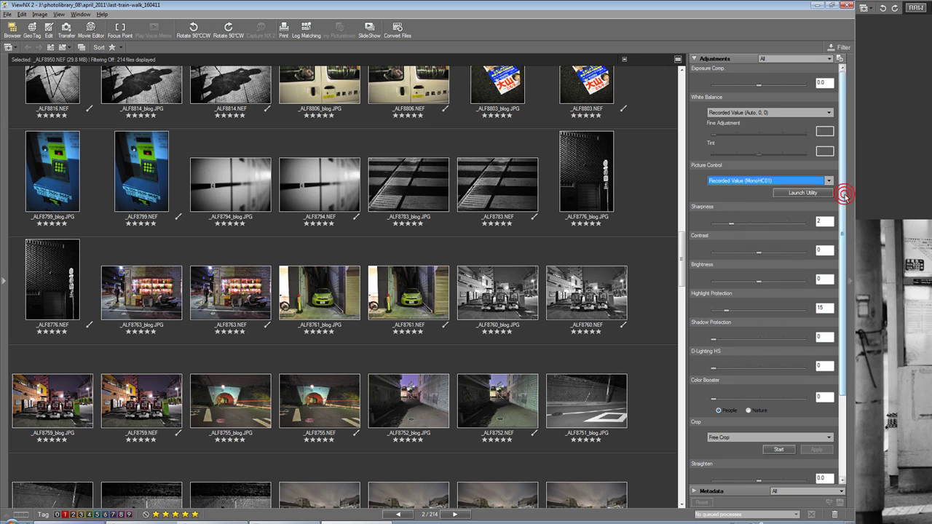